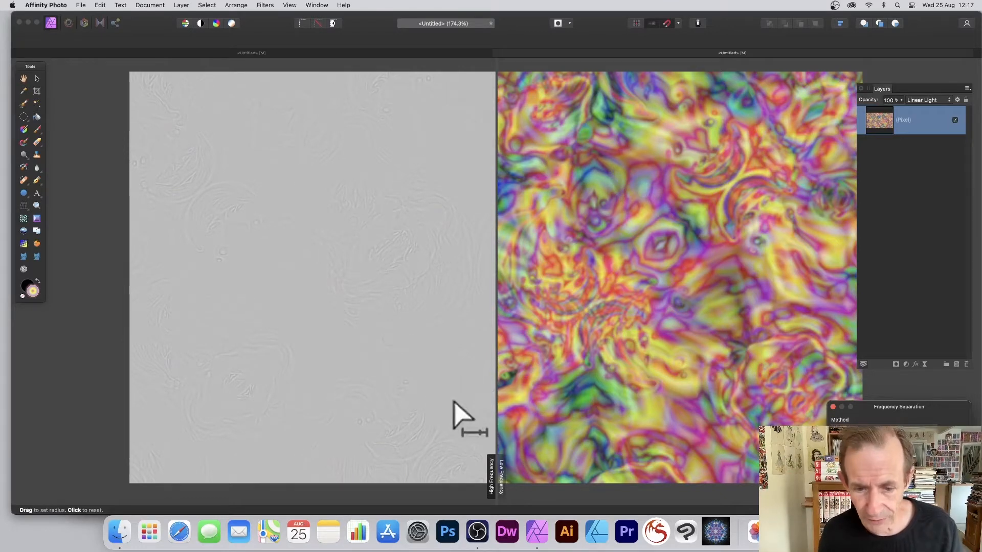
Step: Try the Bilateral frequency separation method with a radius of about 6.1 px and different tolerance values up to 99%
{"action": "left_click_drag", "start_coordinate": [895, 408], "coordinate": [585, 245]}
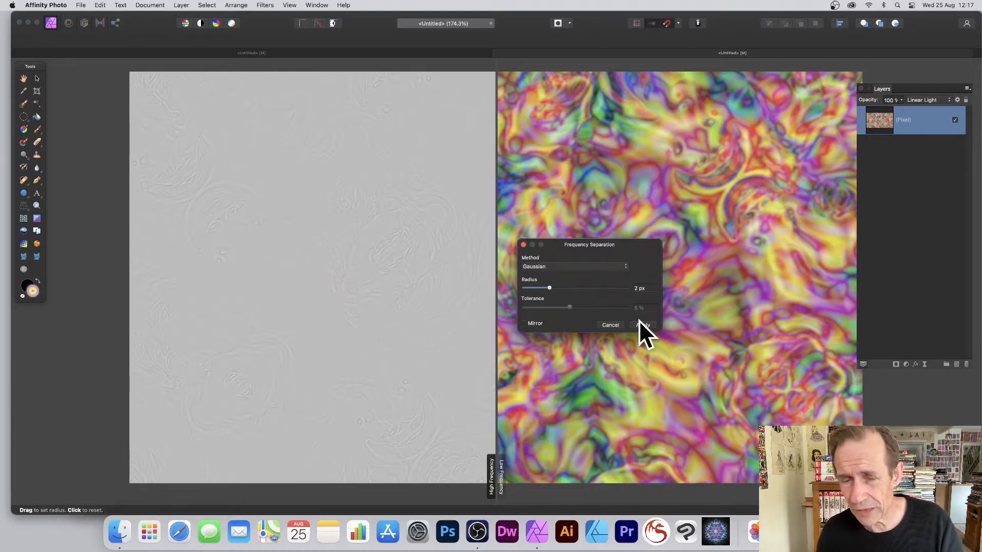
{"action": "left_click_drag", "start_coordinate": [550, 288], "coordinate": [520, 279]}
{"action": "left_click", "coordinate": [605, 264]}
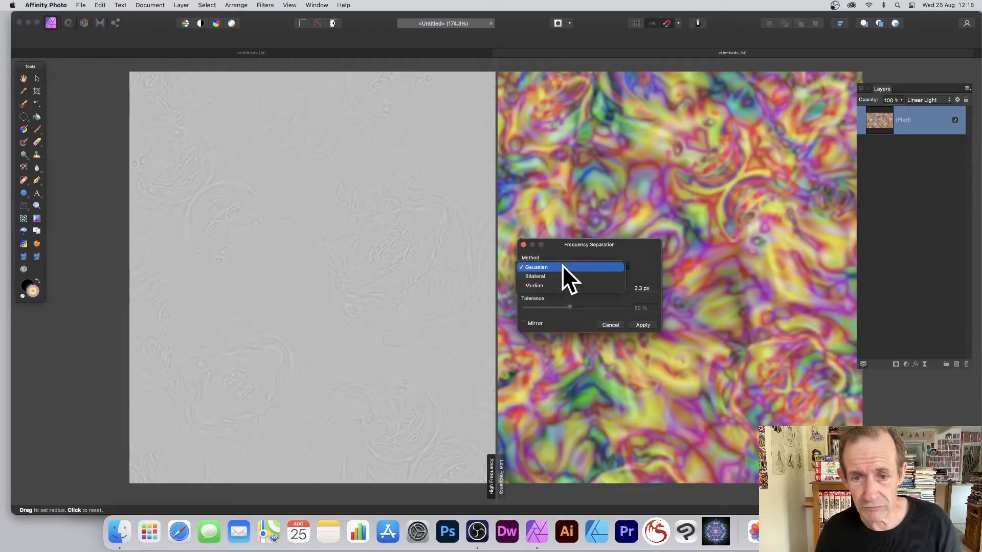
{"action": "left_click", "coordinate": [557, 275]}
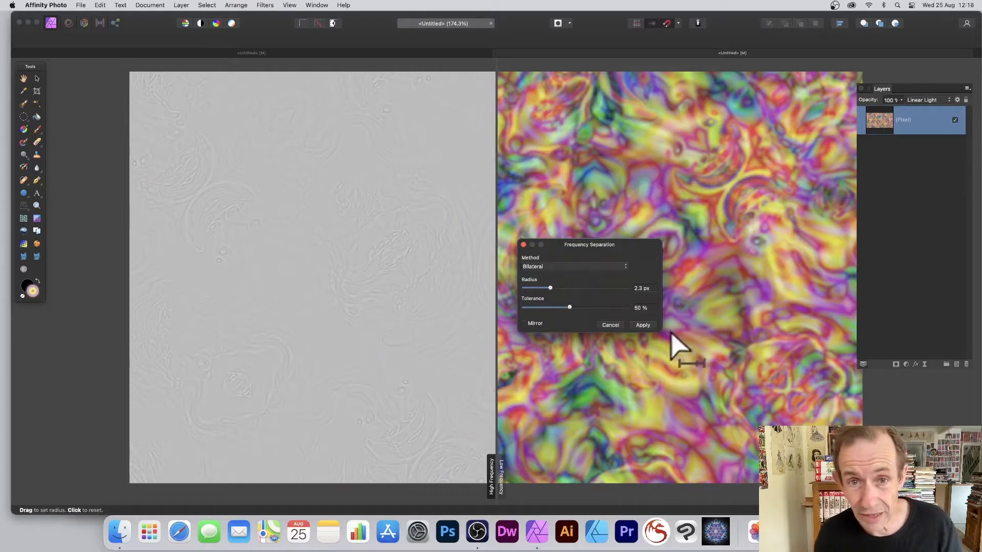
{"action": "mouse_move", "coordinate": [566, 290]}
{"action": "left_mouse_down"}
{"action": "mouse_move", "coordinate": [588, 291]}
{"action": "mouse_move", "coordinate": [559, 290]}
{"action": "left_mouse_up"}
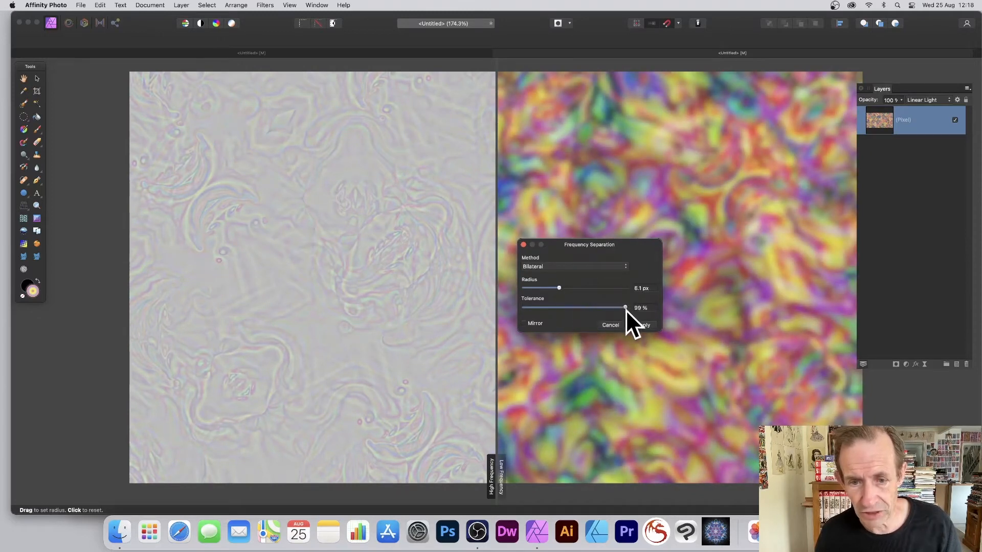
{"action": "left_click_drag", "start_coordinate": [635, 311], "coordinate": [554, 289]}
Step: Split the image into frequency layers using the Median method with a 6.6 px radius
{"action": "left_click", "coordinate": [538, 267]}
{"action": "left_click", "coordinate": [557, 275]}
{"action": "left_click_drag", "start_coordinate": [560, 287], "coordinate": [560, 287]}
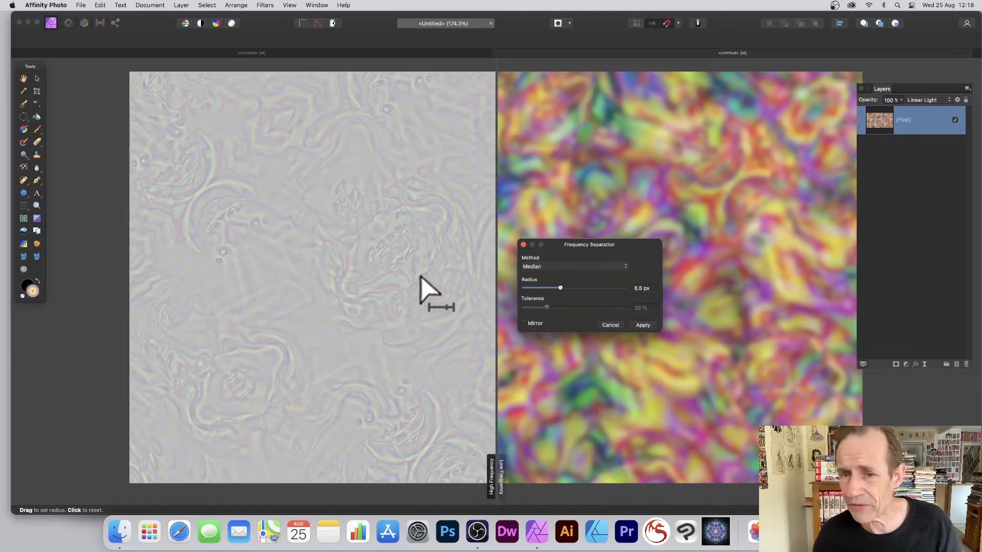
{"action": "left_click", "coordinate": [643, 325]}
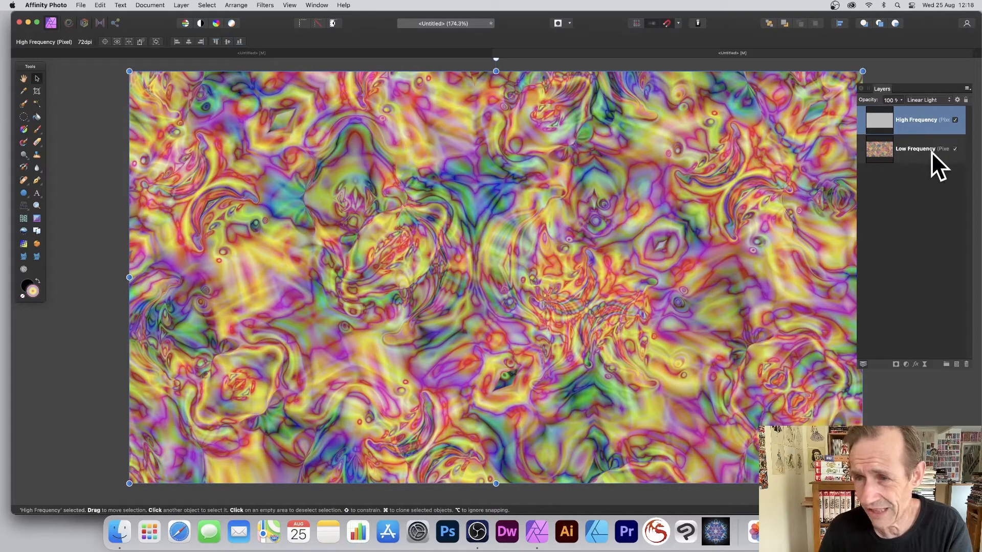
Step: View the High Frequency layer on its own, then try its Colour blend mode and return it to Linear Light
{"action": "left_click", "coordinate": [955, 149]}
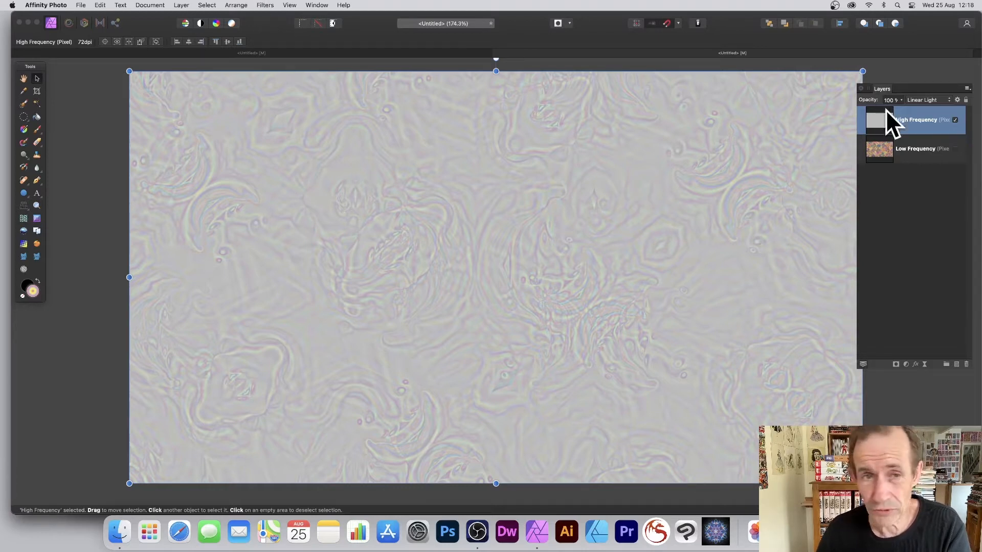
{"action": "left_click", "coordinate": [955, 148]}
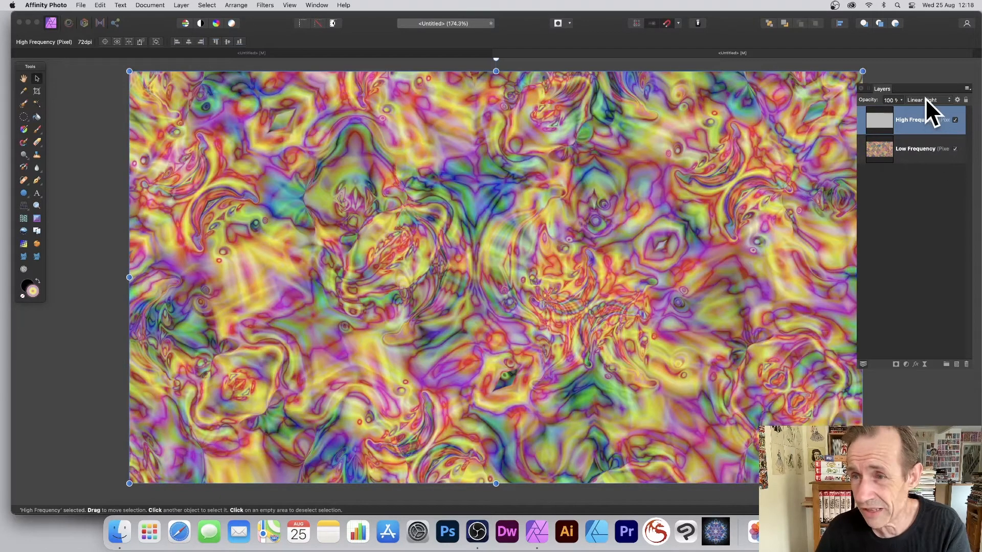
{"action": "left_click", "coordinate": [926, 98]}
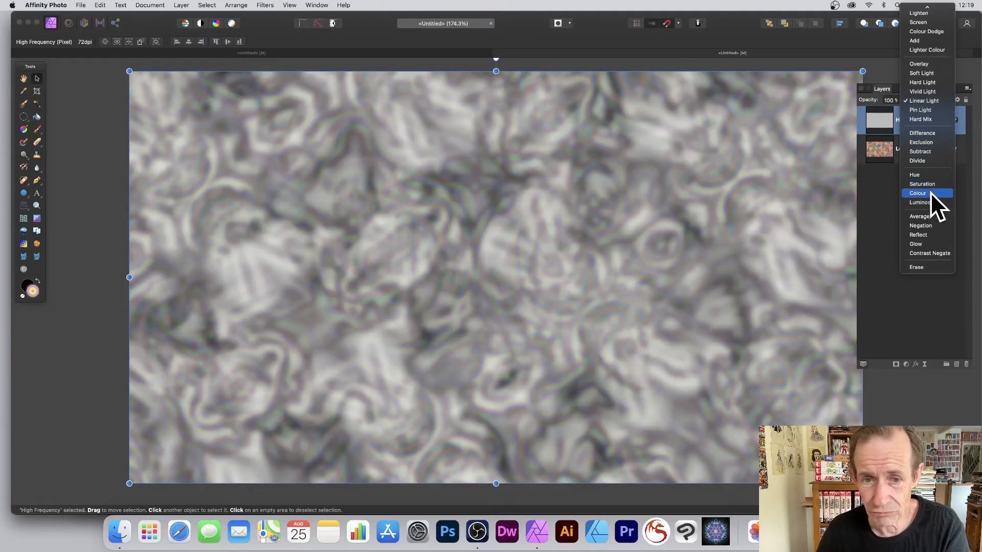
{"action": "left_click", "coordinate": [931, 192]}
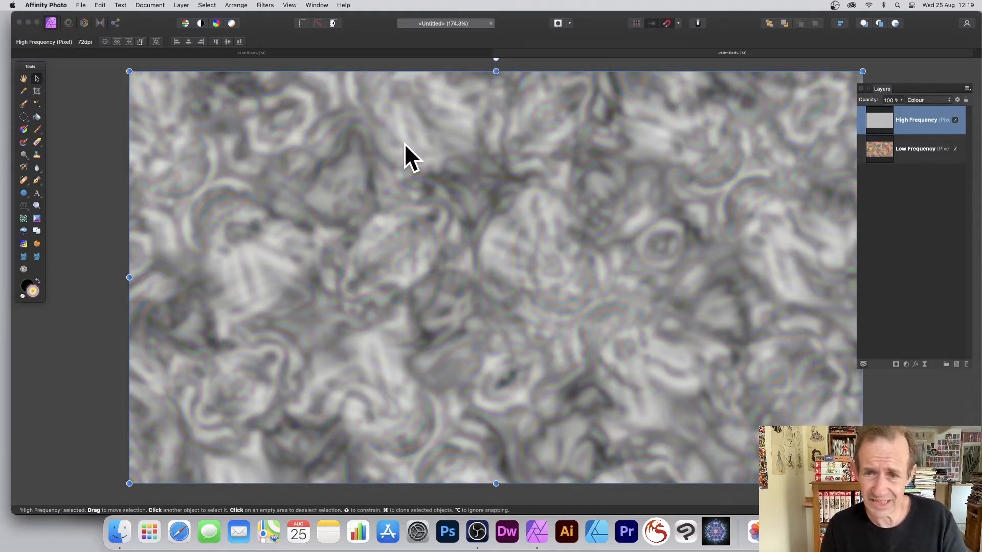
{"action": "left_click", "coordinate": [923, 99]}
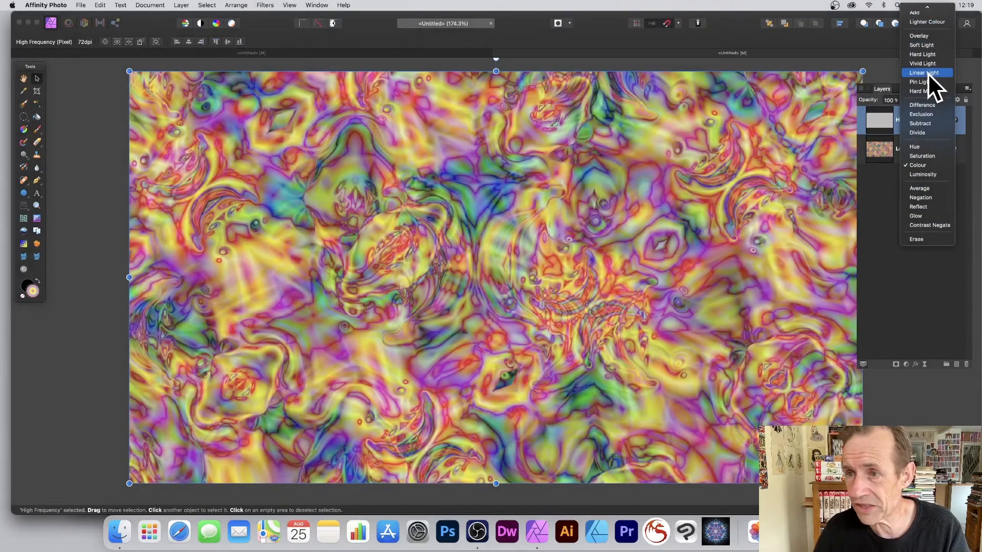
{"action": "left_click", "coordinate": [928, 73]}
Step: Hide the Low Frequency layer and apply the Detect Edges filter to the High Frequency layer
{"action": "left_click", "coordinate": [956, 148]}
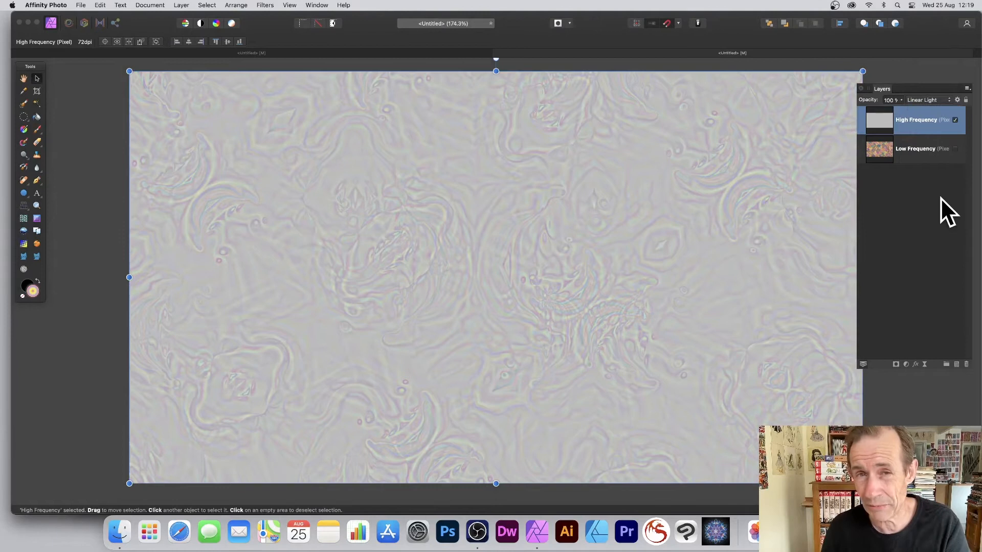
{"action": "left_click", "coordinate": [264, 6]}
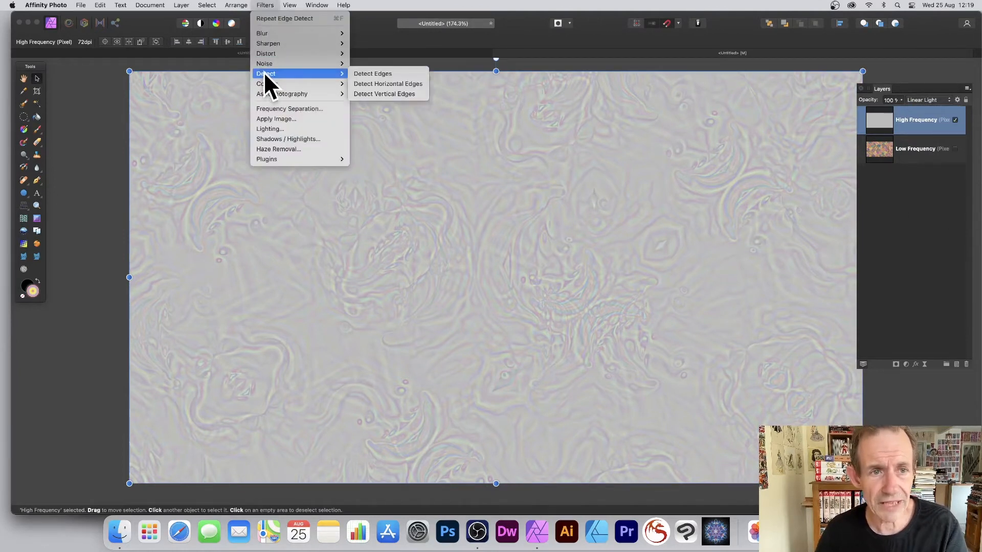
{"action": "mouse_move", "coordinate": [271, 61]}
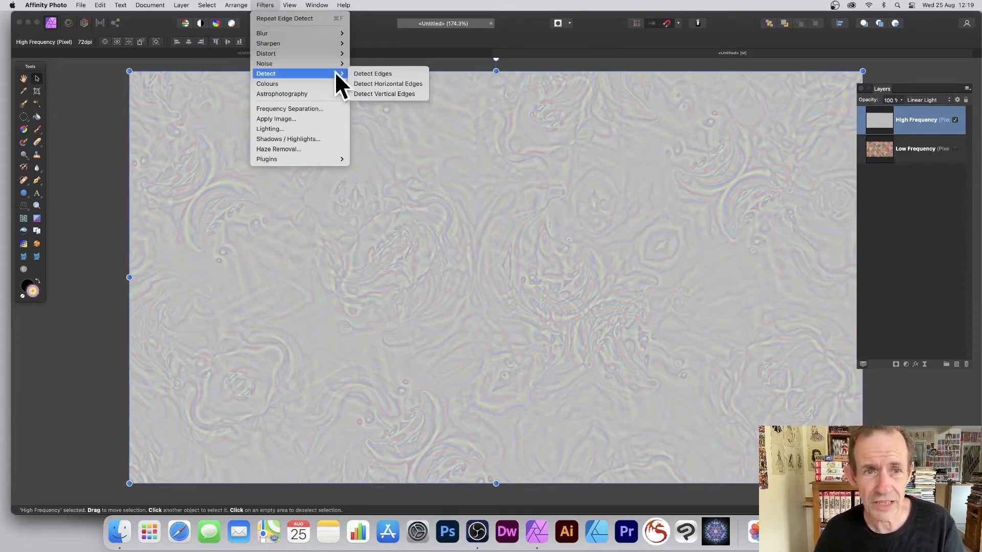
{"action": "left_click", "coordinate": [393, 74]}
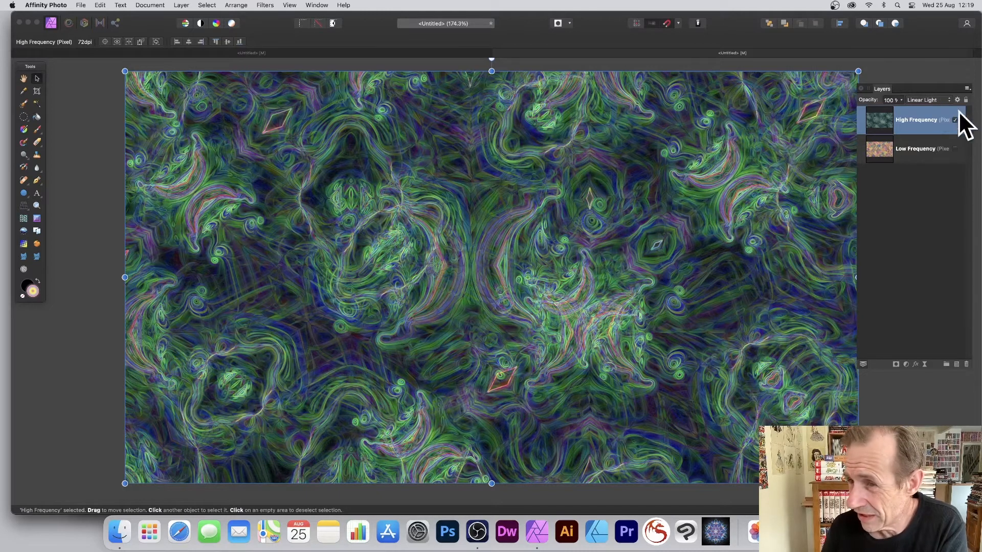
Step: Show the Low Frequency layer and try the Overlay and Lighten blend modes on the High Frequency layer
{"action": "left_click", "coordinate": [955, 148]}
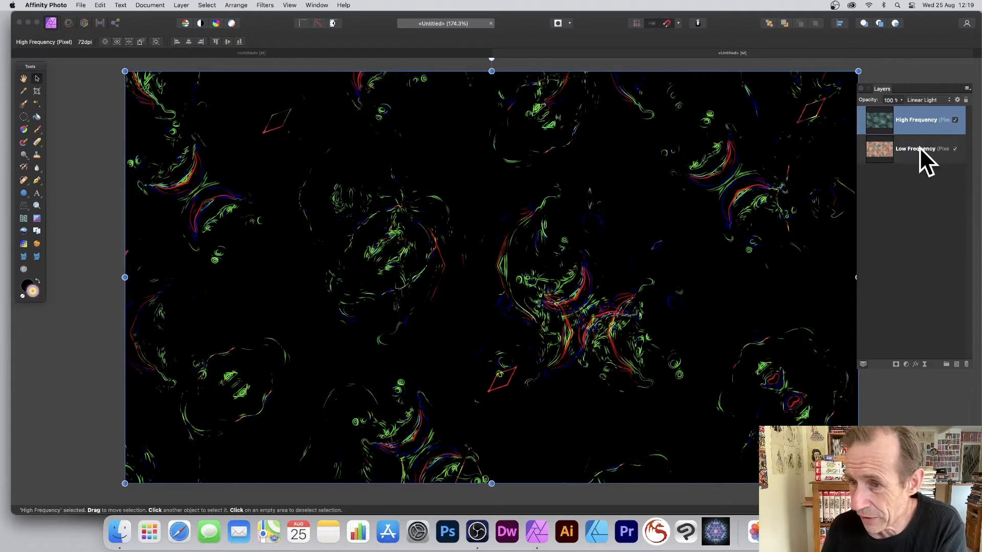
{"action": "left_click", "coordinate": [920, 149]}
{"action": "left_click", "coordinate": [916, 119]}
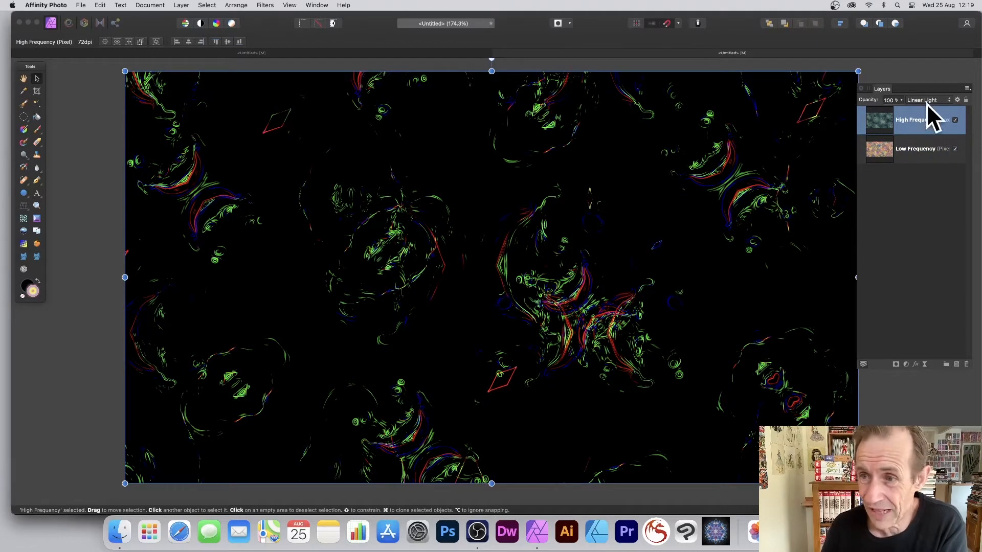
{"action": "left_click", "coordinate": [925, 100]}
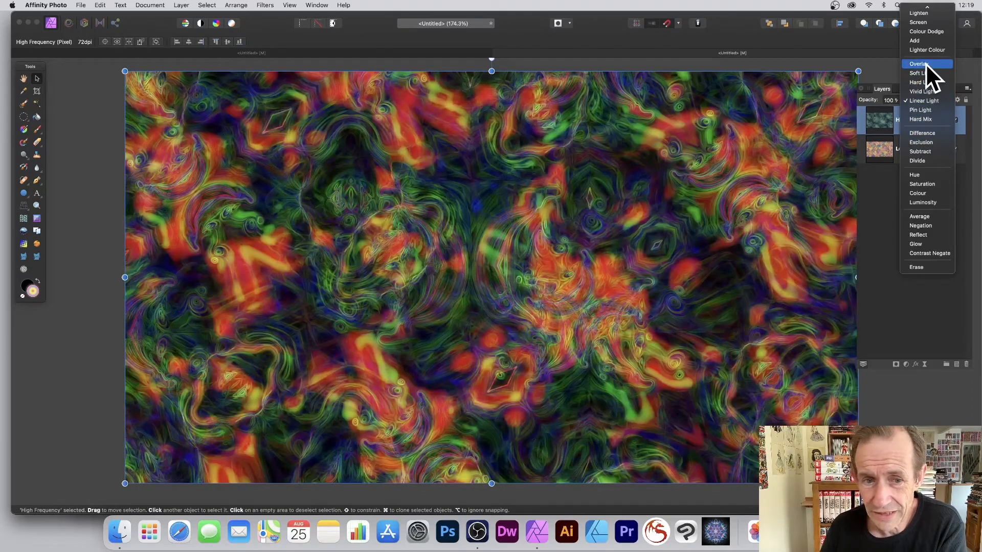
{"action": "left_click", "coordinate": [925, 63]}
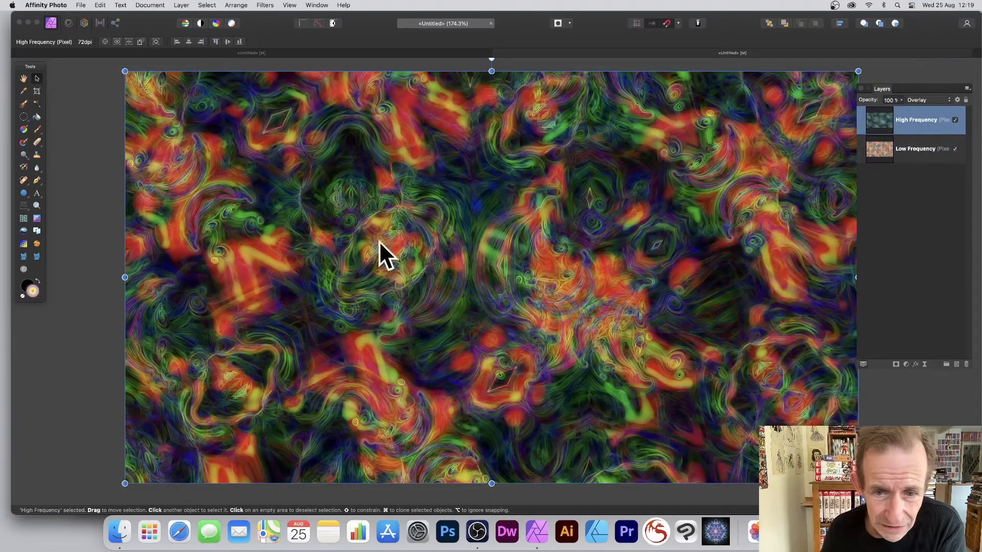
{"action": "left_click", "coordinate": [917, 99]}
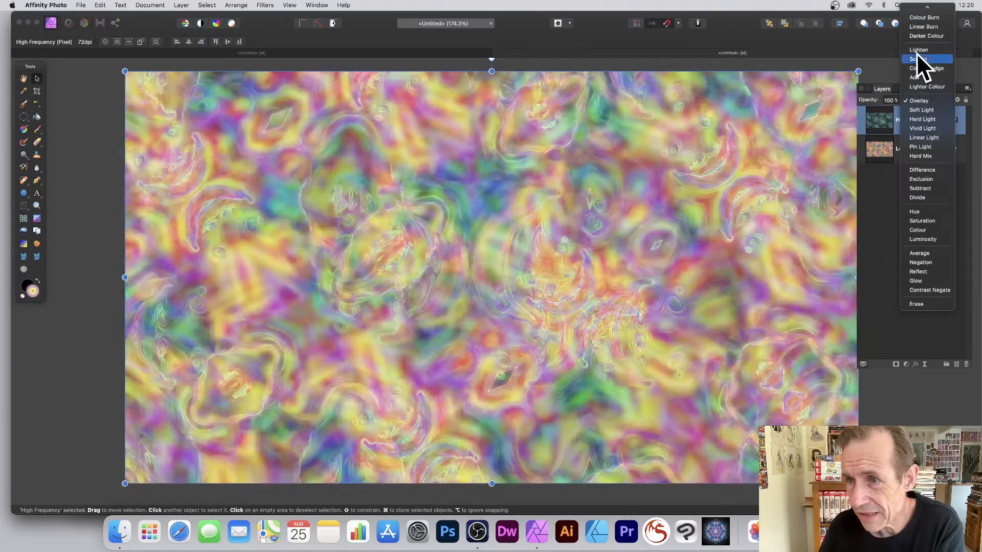
{"action": "left_click", "coordinate": [916, 48]}
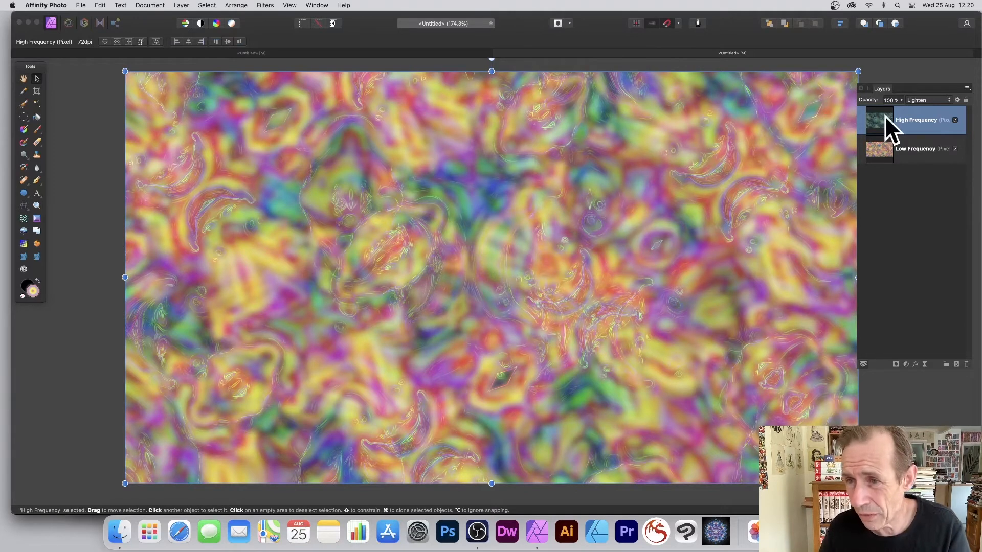
Step: Hide the Low Frequency layer and apply Detect Edges to the High Frequency layer a second time
{"action": "left_click", "coordinate": [955, 148]}
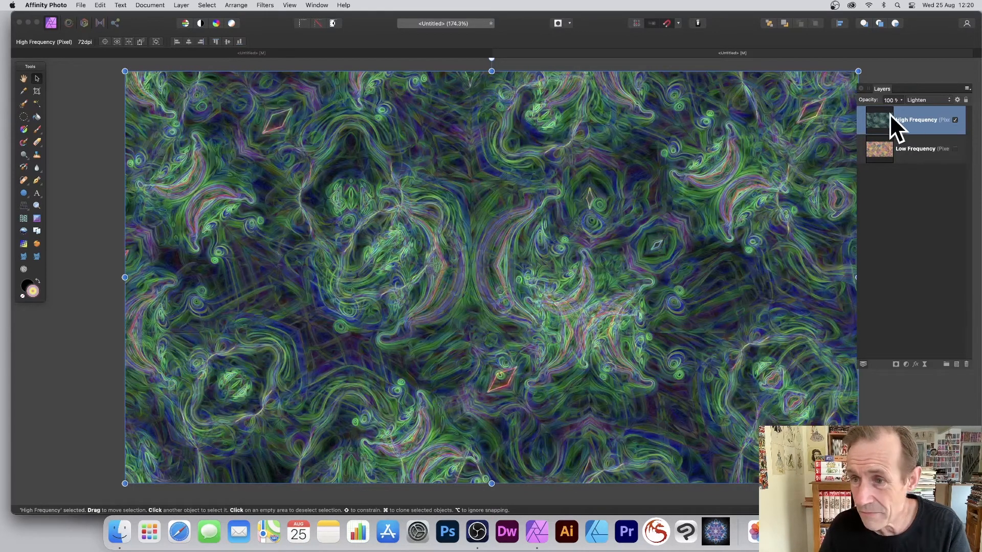
{"action": "left_click", "coordinate": [255, 4]}
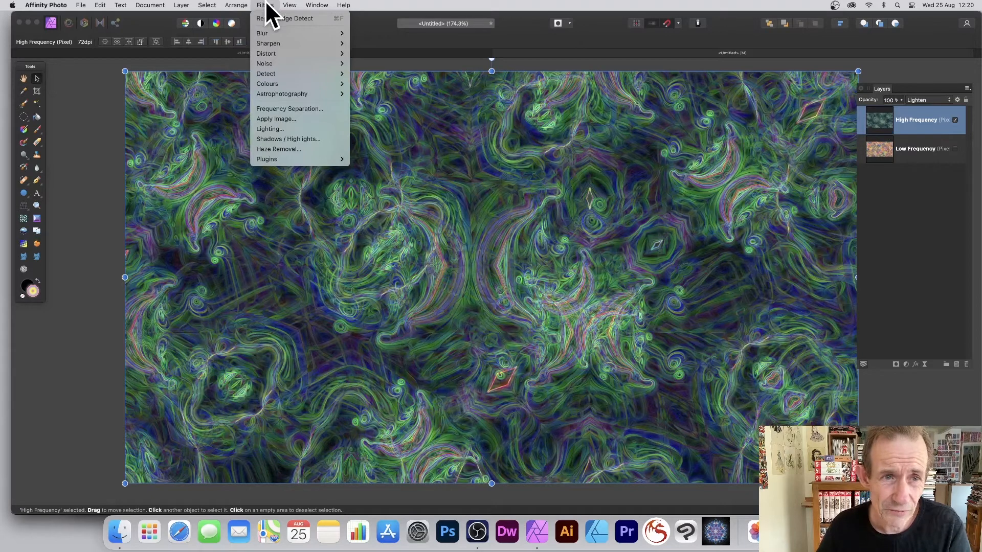
{"action": "left_click", "coordinate": [376, 72]}
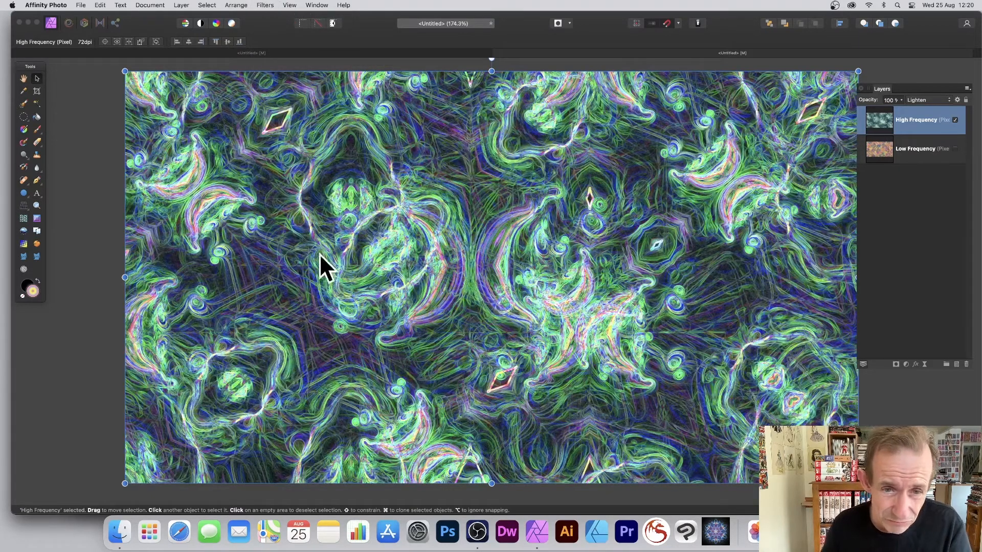
{"action": "left_click", "coordinate": [266, 4]}
{"action": "mouse_move", "coordinate": [265, 33]}
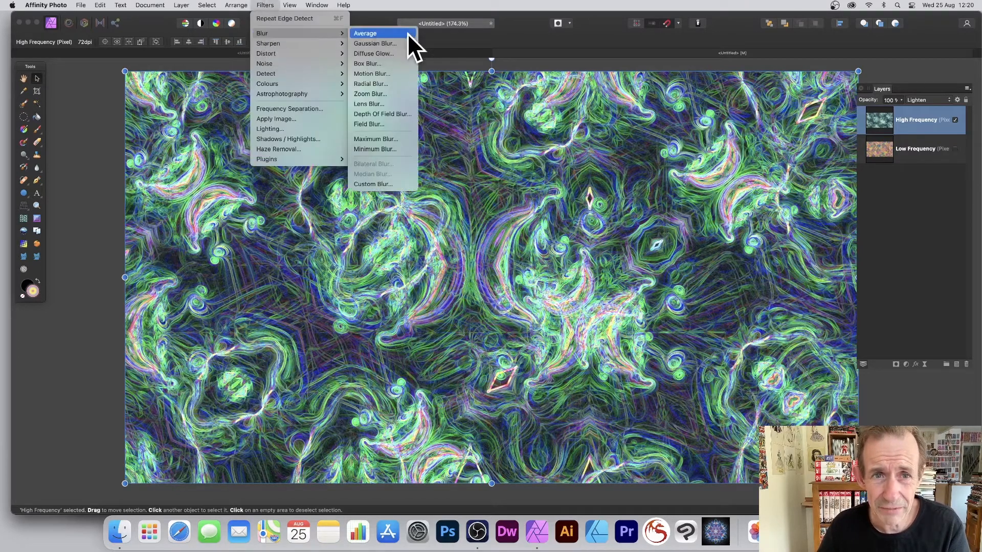
{"action": "left_click", "coordinate": [382, 41]}
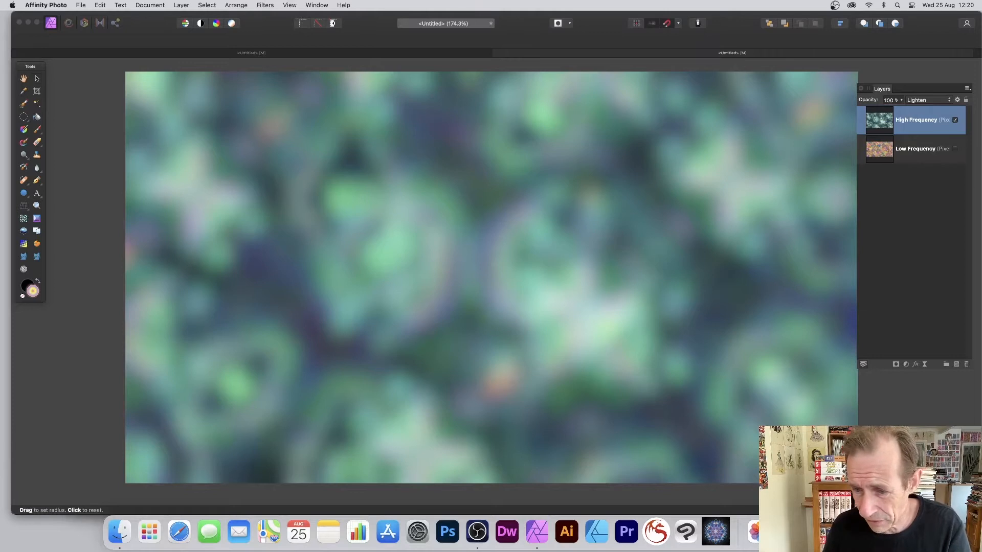
{"action": "left_click", "coordinate": [860, 460]}
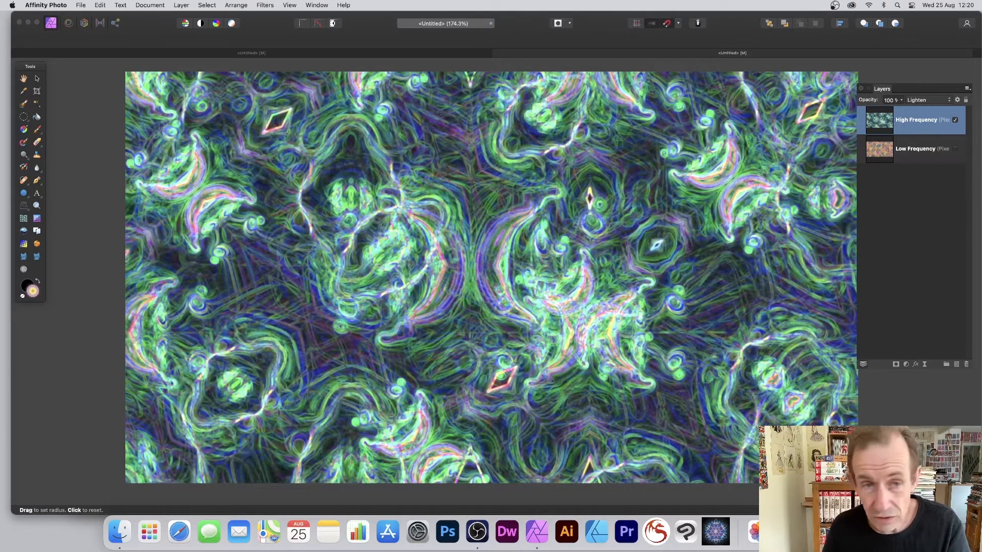
{"action": "left_click", "coordinate": [870, 481]}
Step: Apply a circular Maximum Blur with a 3 px radius to the High Frequency layer
{"action": "left_click", "coordinate": [268, 6]}
{"action": "mouse_move", "coordinate": [272, 35]}
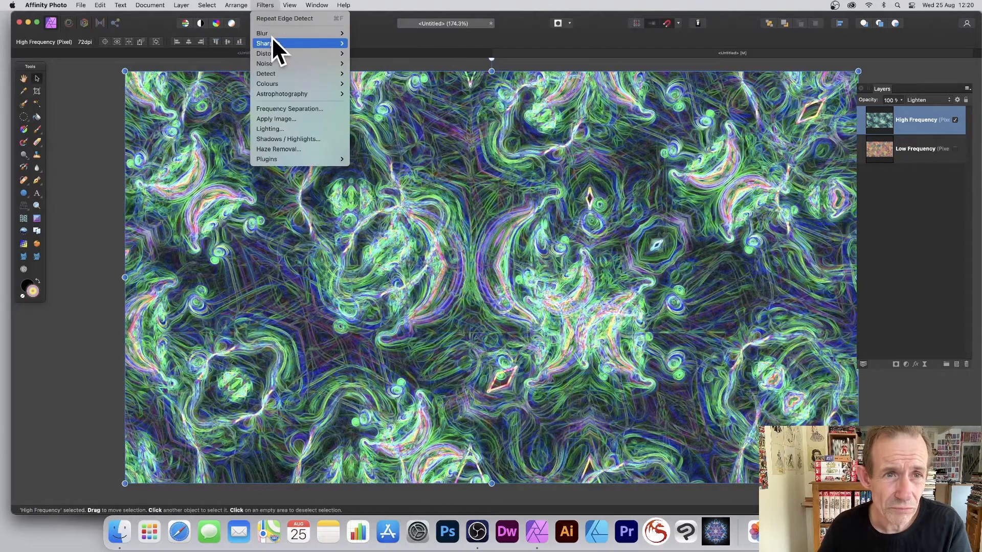
{"action": "left_click", "coordinate": [386, 140]}
{"action": "left_click_drag", "start_coordinate": [839, 450], "coordinate": [532, 223]}
{"action": "left_click_drag", "start_coordinate": [474, 244], "coordinate": [490, 244]}
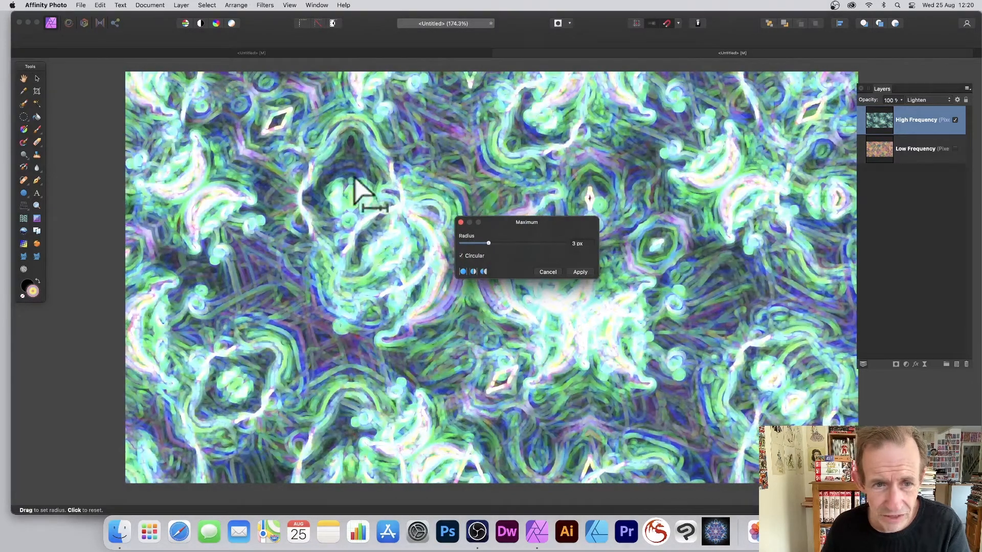
{"action": "left_click", "coordinate": [579, 272]}
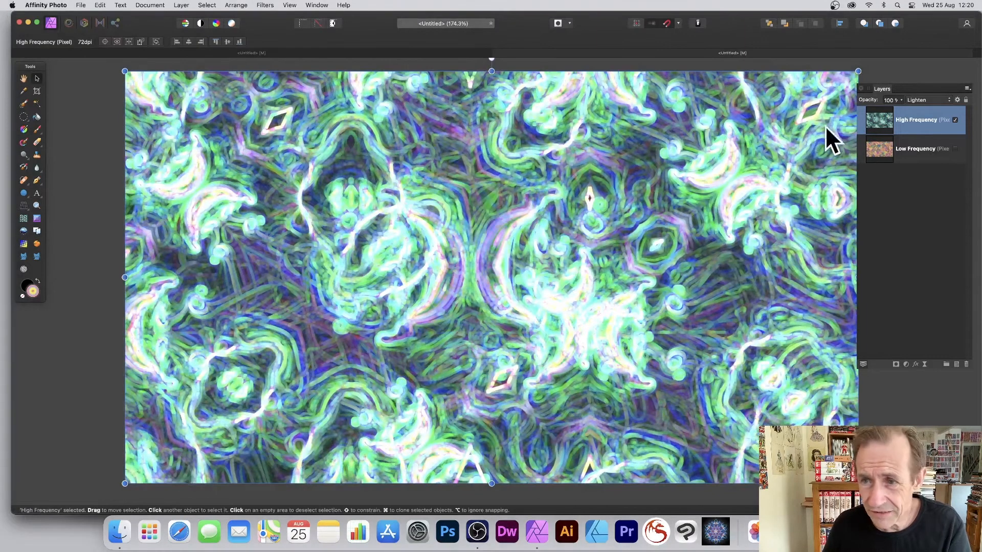
Step: Show the Low Frequency layer, try Darken on the High Frequency layer, and set its blend mode to Colour Burn
{"action": "left_click", "coordinate": [916, 99]}
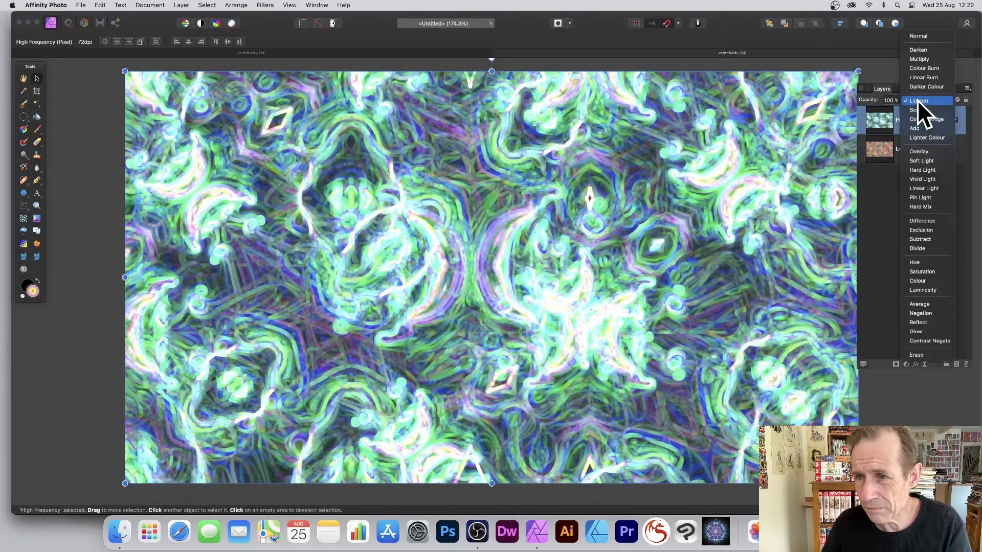
{"action": "left_click", "coordinate": [919, 51]}
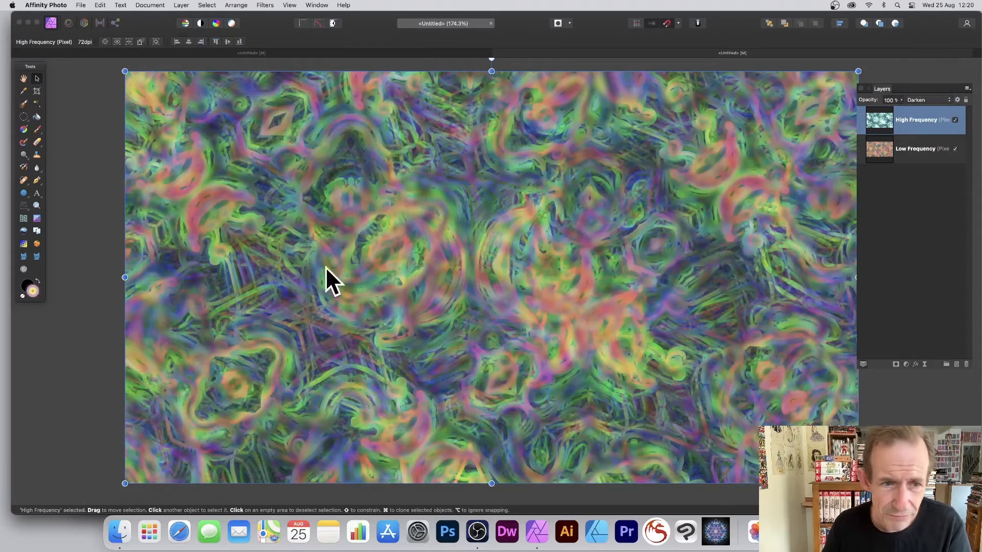
{"action": "left_click", "coordinate": [917, 100]}
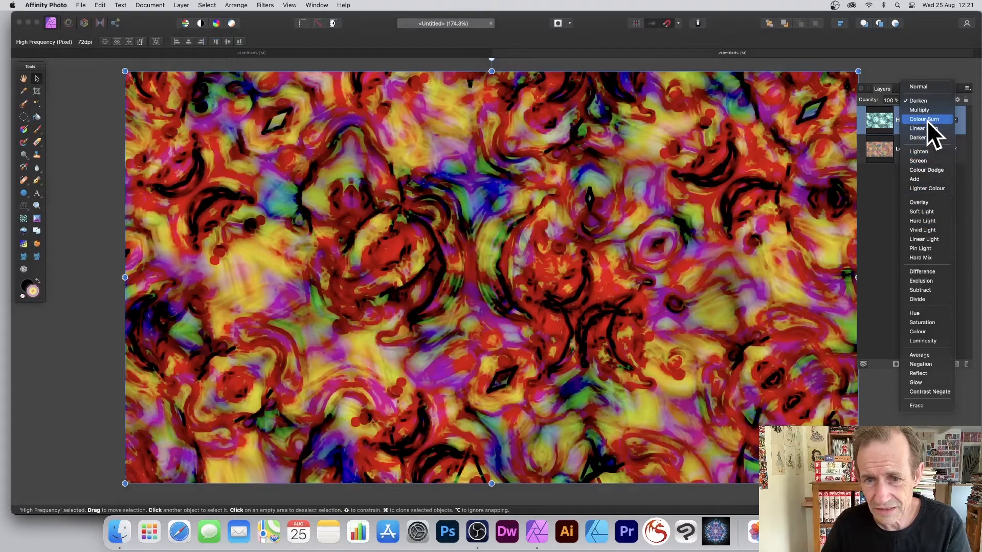
{"action": "left_click", "coordinate": [927, 121]}
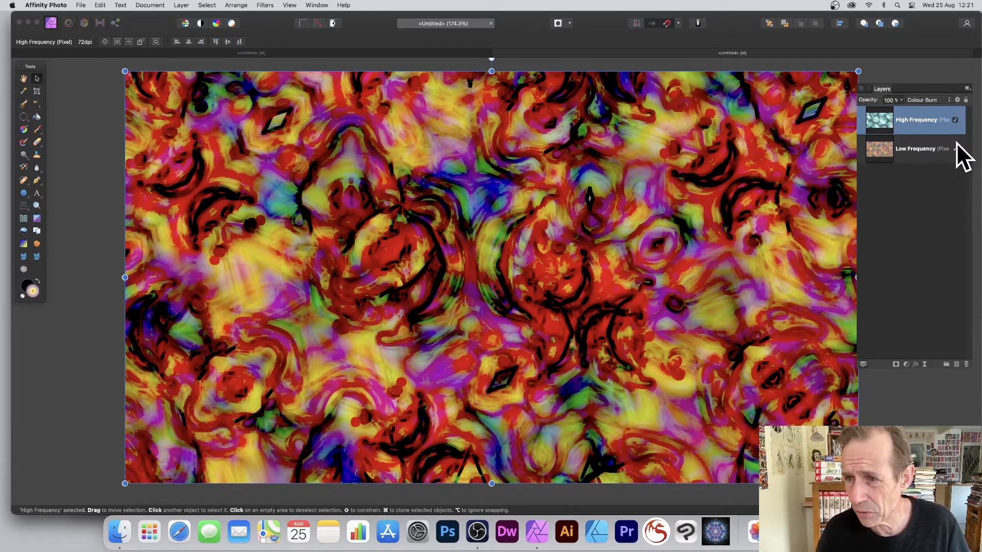
Step: Try a Gaussian Blur on the Low Frequency layer with the High Frequency layer hidden, and show the High Frequency layer again
{"action": "left_click", "coordinate": [955, 121]}
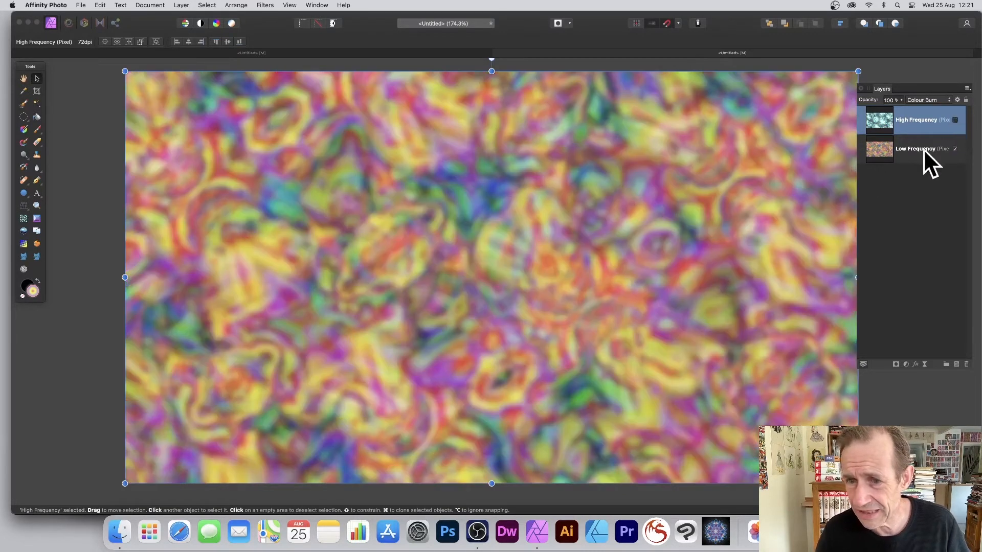
{"action": "left_click", "coordinate": [915, 149]}
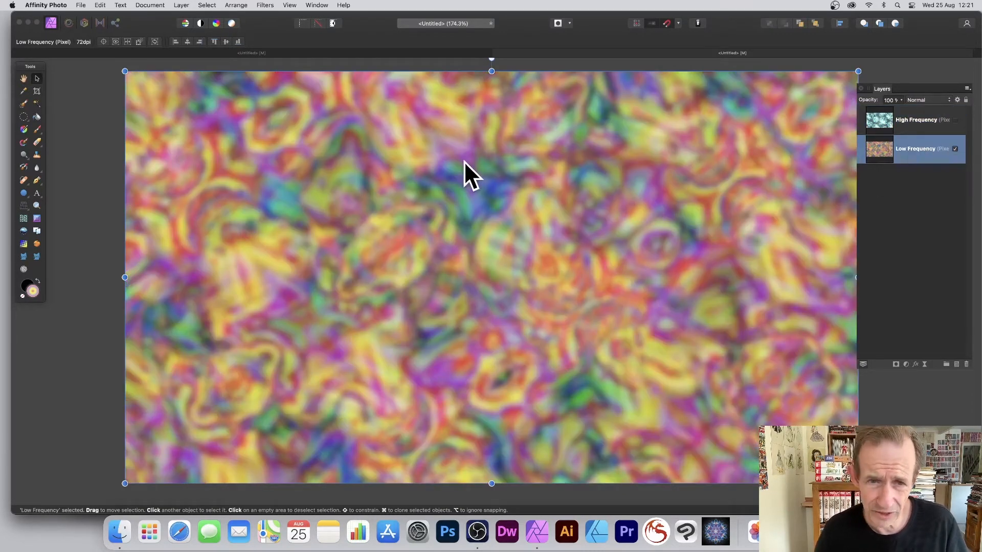
{"action": "left_click", "coordinate": [264, 6]}
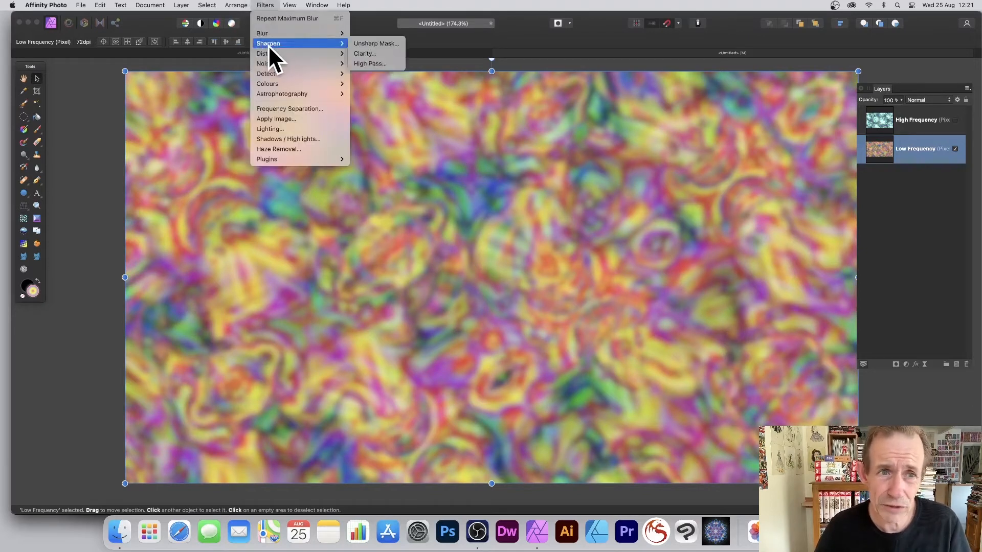
{"action": "mouse_move", "coordinate": [308, 33]}
{"action": "left_click", "coordinate": [379, 43]}
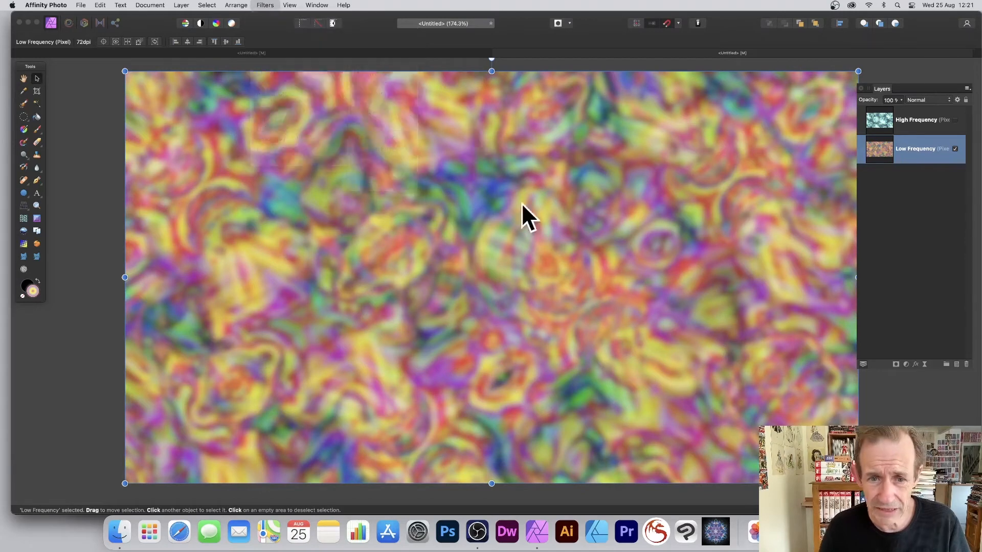
{"action": "left_click_drag", "start_coordinate": [713, 339], "coordinate": [723, 363]}
{"action": "left_click", "coordinate": [782, 377]}
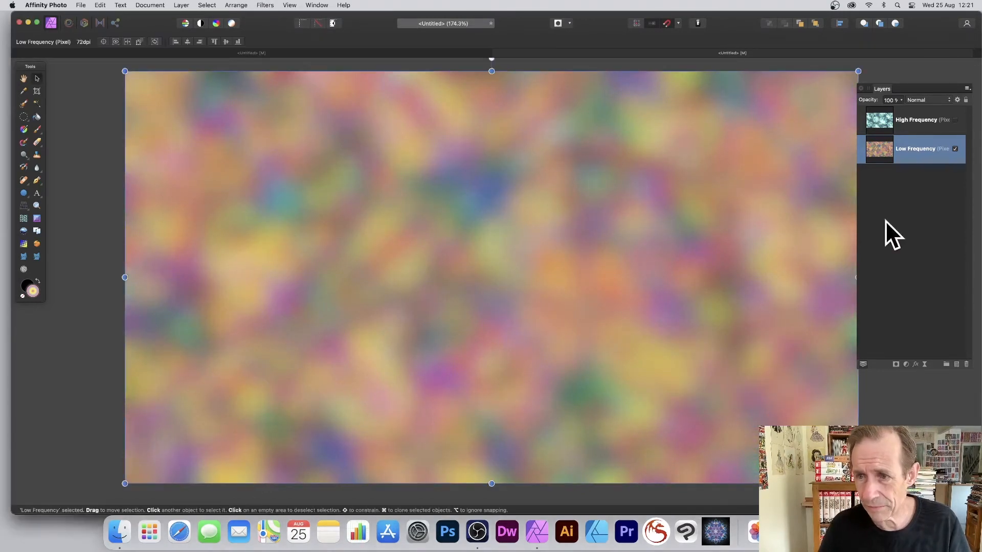
{"action": "left_click", "coordinate": [892, 122]}
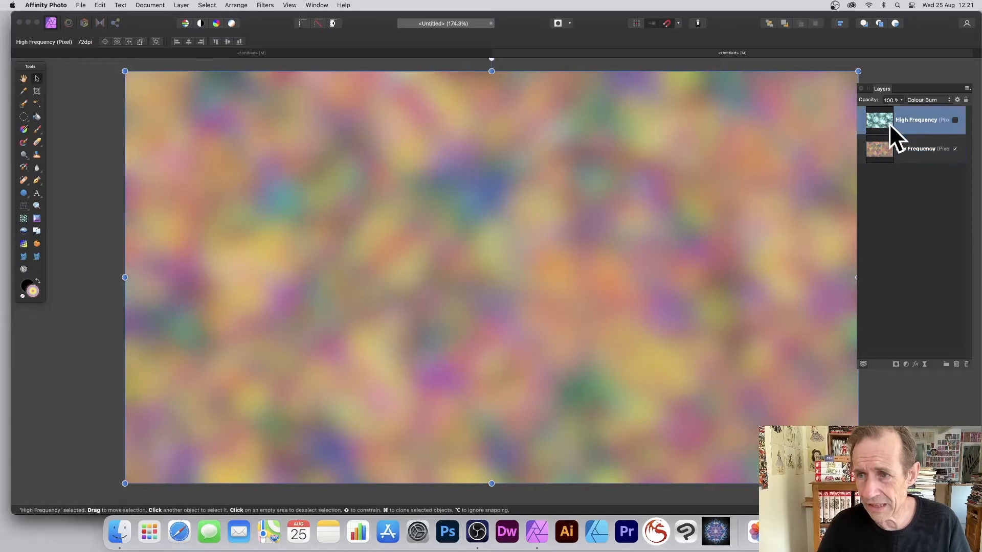
{"action": "left_click", "coordinate": [955, 120]}
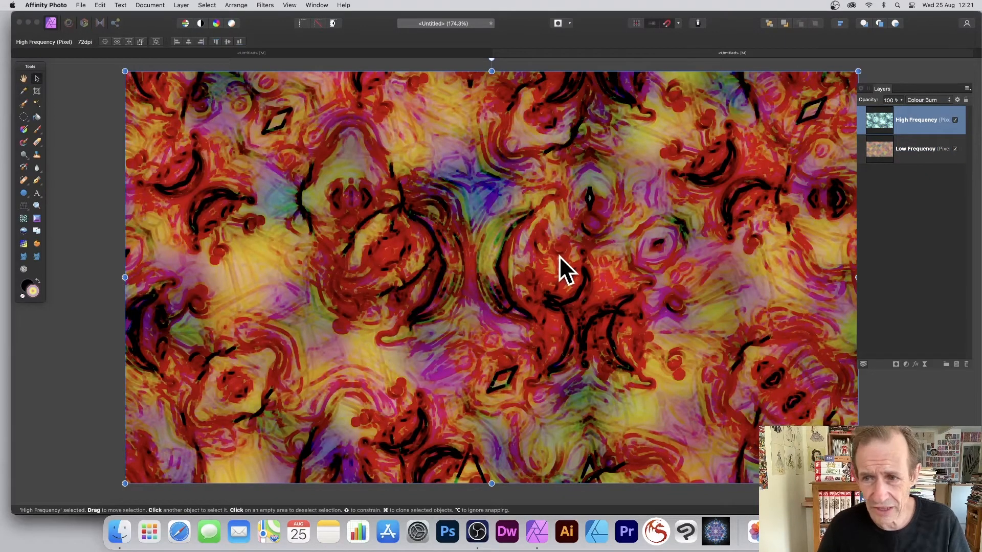
Step: Undo the Low Frequency blur and the earlier changes back to before the Maximum Blur on the High Frequency layer
{"action": "key", "text": "super+z"}
{"action": "key", "text": "super+z"}
{"action": "key", "text": "super+z"}
{"action": "key", "text": "super+z"}
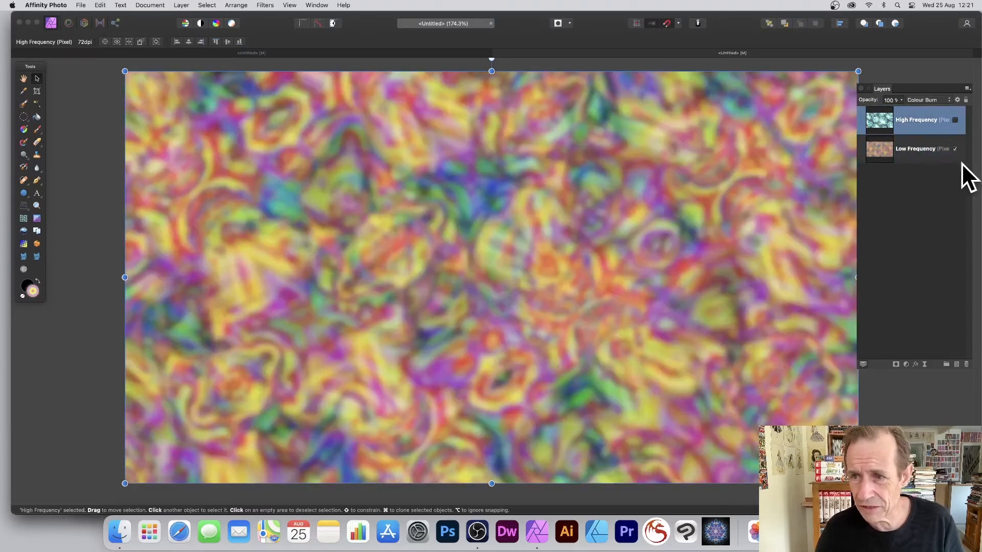
{"action": "key", "text": "super+shift+z"}
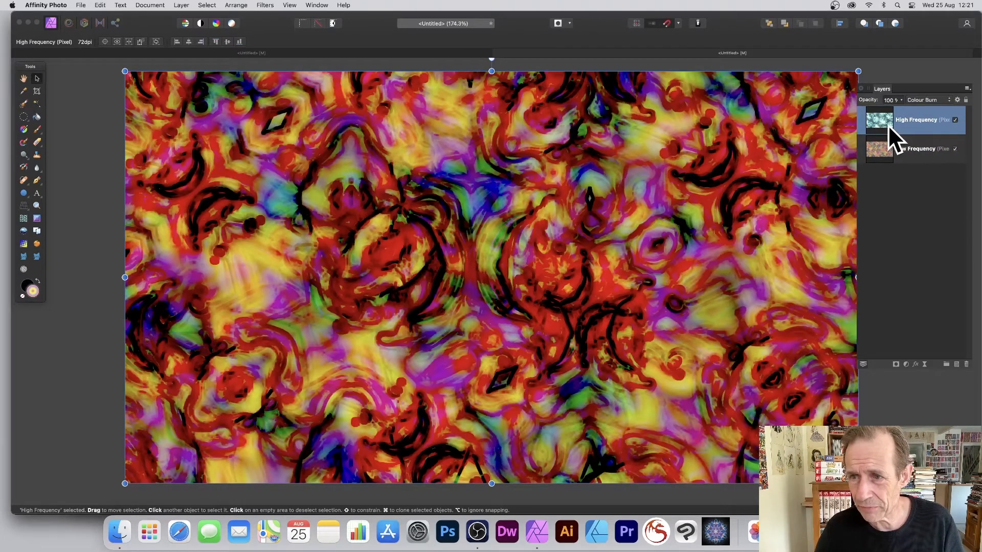
{"action": "key", "text": "super+shift+z"}
{"action": "key", "text": "super+shift+z"}
{"action": "key", "text": "super+shift+z"}
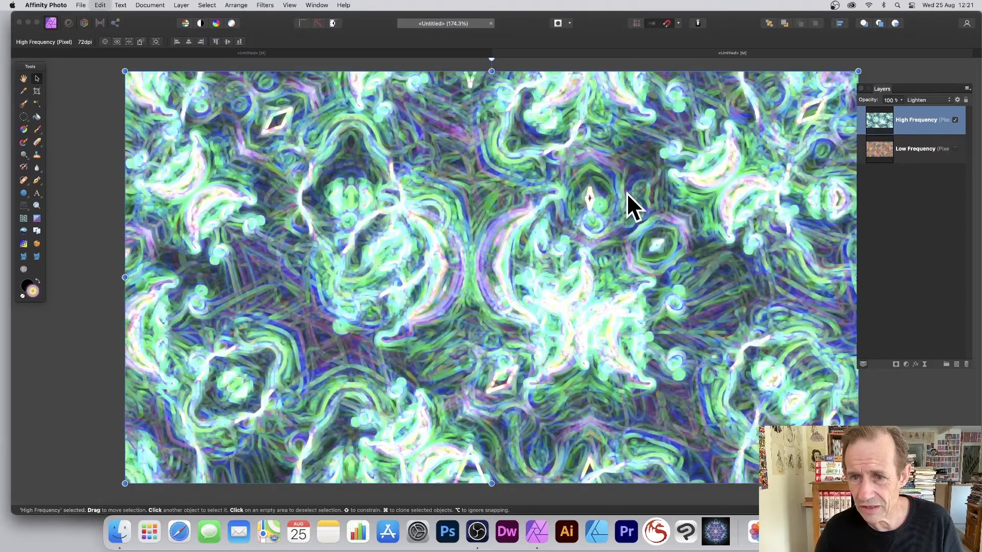
{"action": "key", "text": "super+shift+z"}
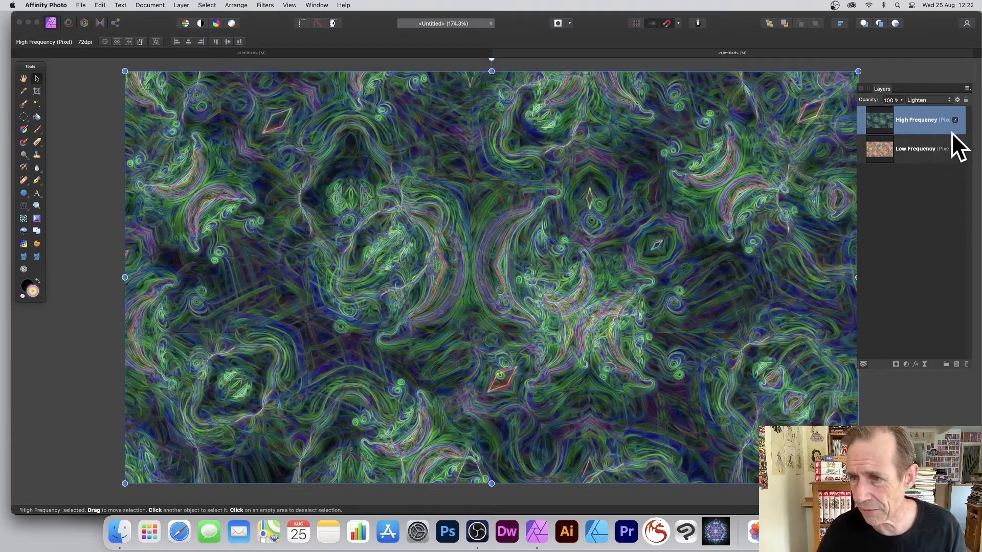
Step: Show only the Low Frequency layer and apply Detect Edges to it
{"action": "left_click", "coordinate": [956, 120]}
{"action": "left_click", "coordinate": [955, 149]}
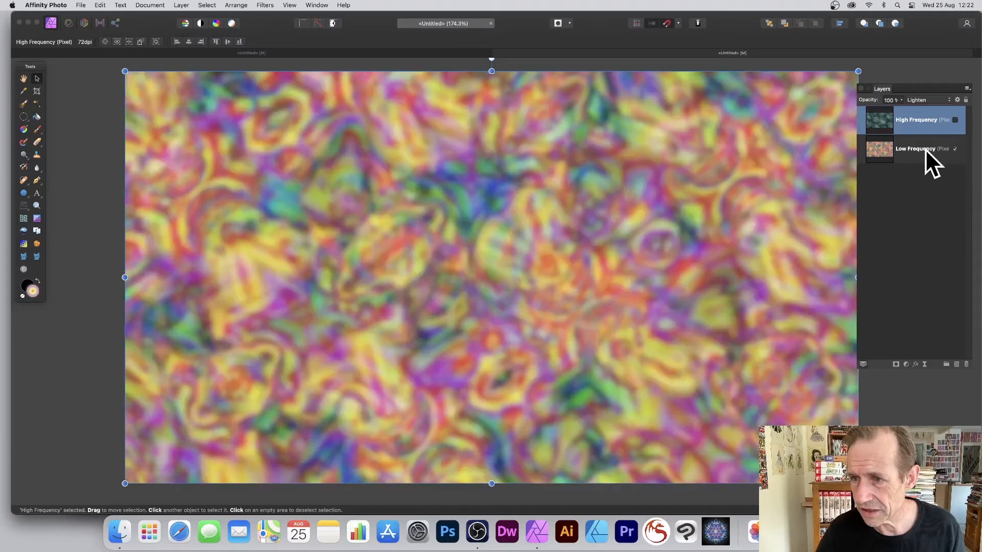
{"action": "left_click", "coordinate": [926, 149]}
{"action": "left_click", "coordinate": [264, 5]}
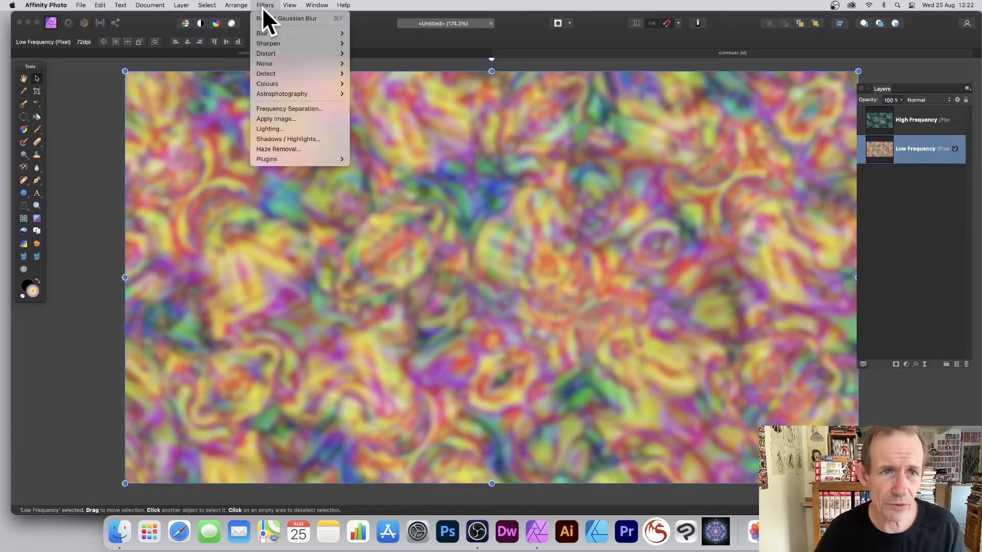
{"action": "mouse_move", "coordinate": [291, 75]}
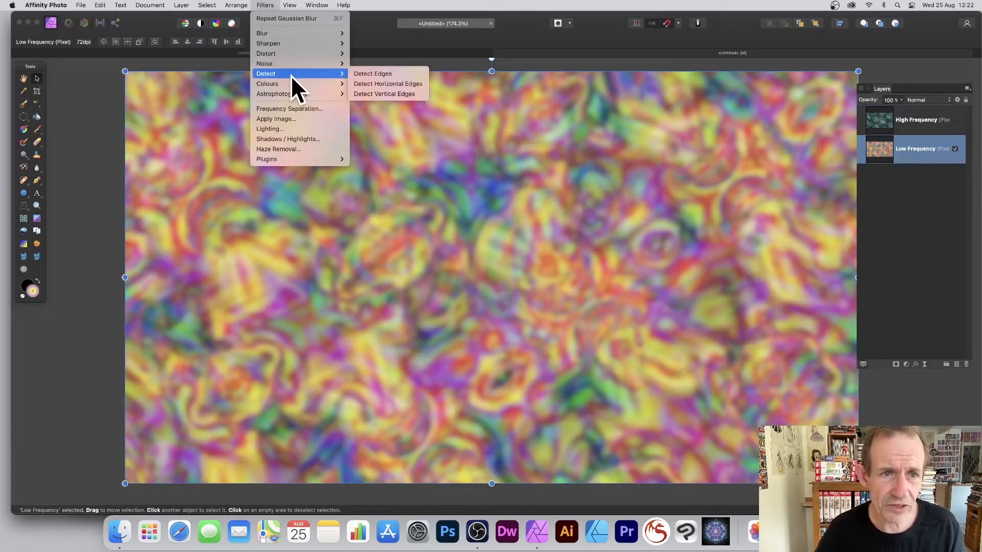
{"action": "left_click", "coordinate": [368, 73]}
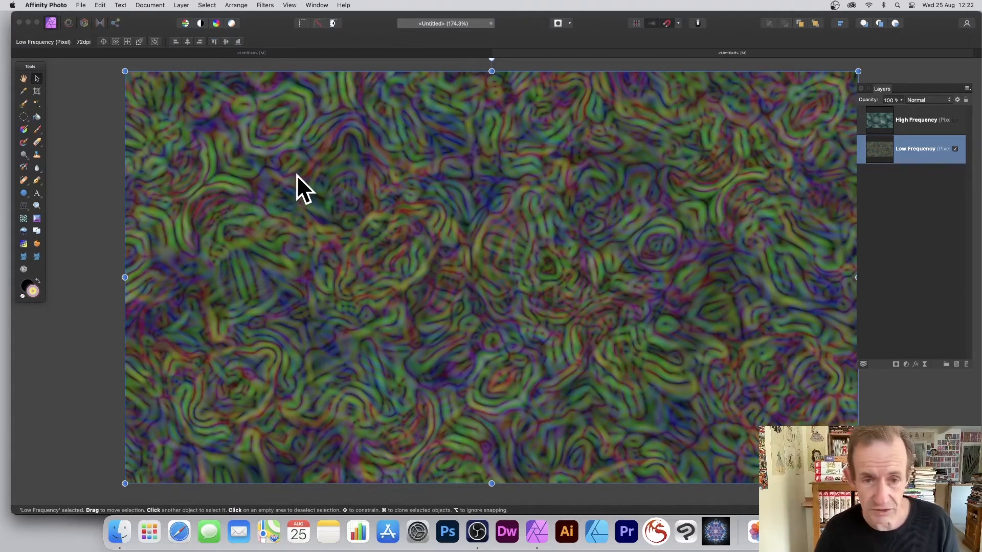
Step: Apply Auto Levels to the Low Frequency layer and show the High Frequency layer
{"action": "left_click", "coordinate": [265, 5]}
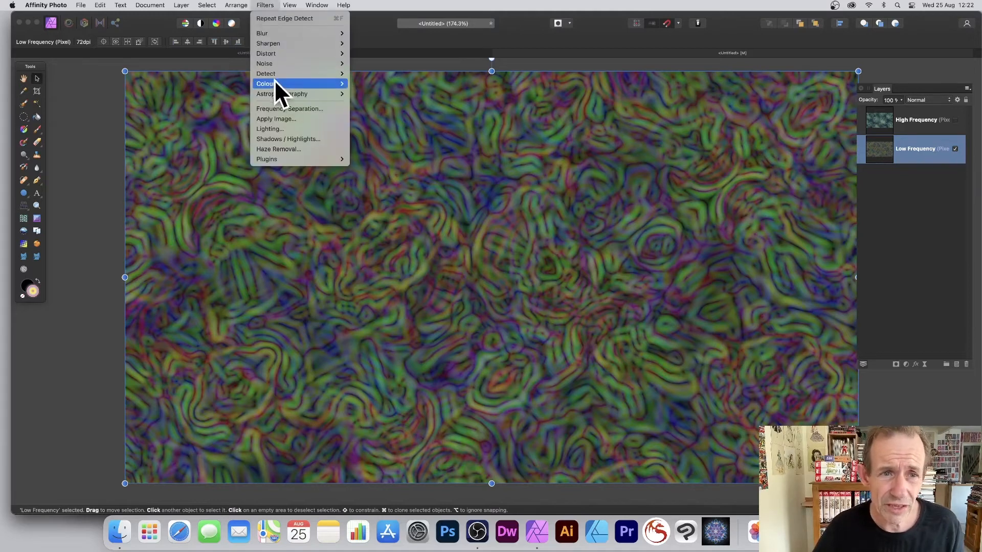
{"action": "mouse_move", "coordinate": [274, 84]}
{"action": "left_click", "coordinate": [388, 83]}
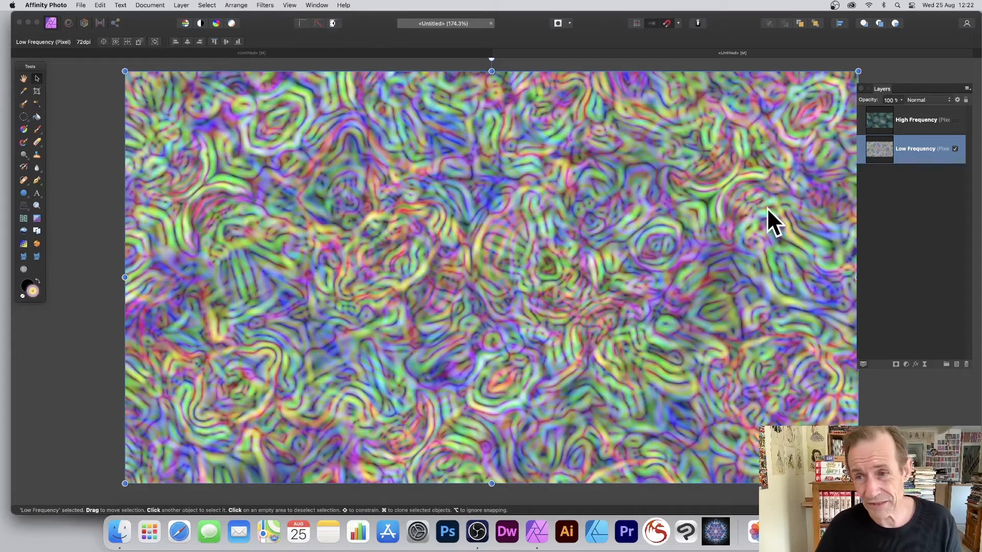
{"action": "left_click", "coordinate": [876, 122]}
{"action": "left_click", "coordinate": [956, 119]}
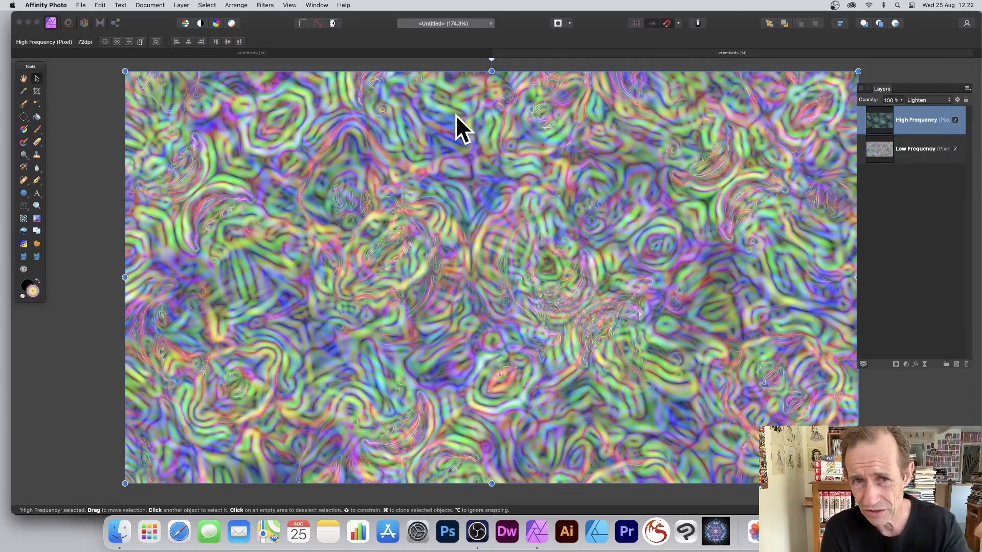
Step: Set the High Frequency layer's blend mode to Exclusion
{"action": "scroll", "coordinate": [455, 114], "scroll_direction": "up", "scroll_amount": 2}
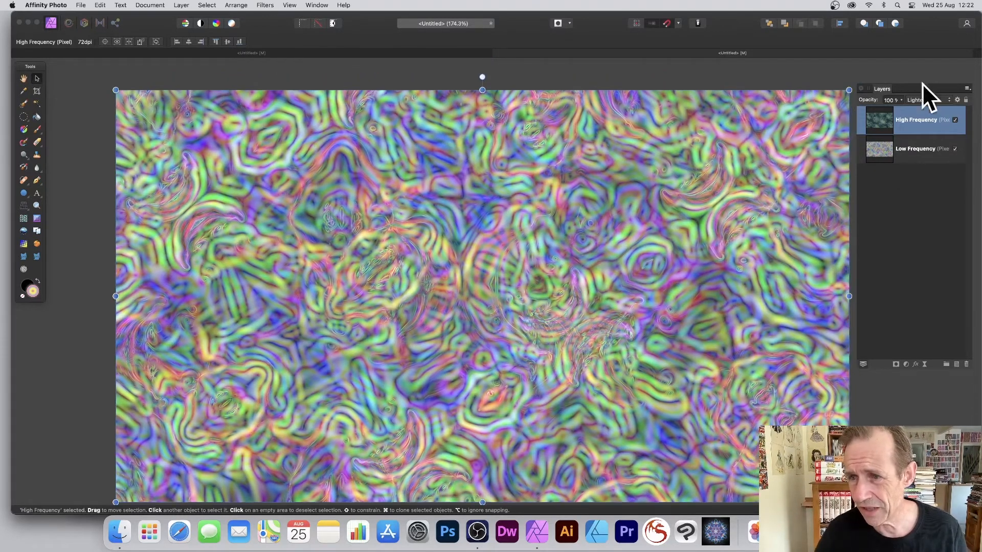
{"action": "left_click", "coordinate": [921, 99]}
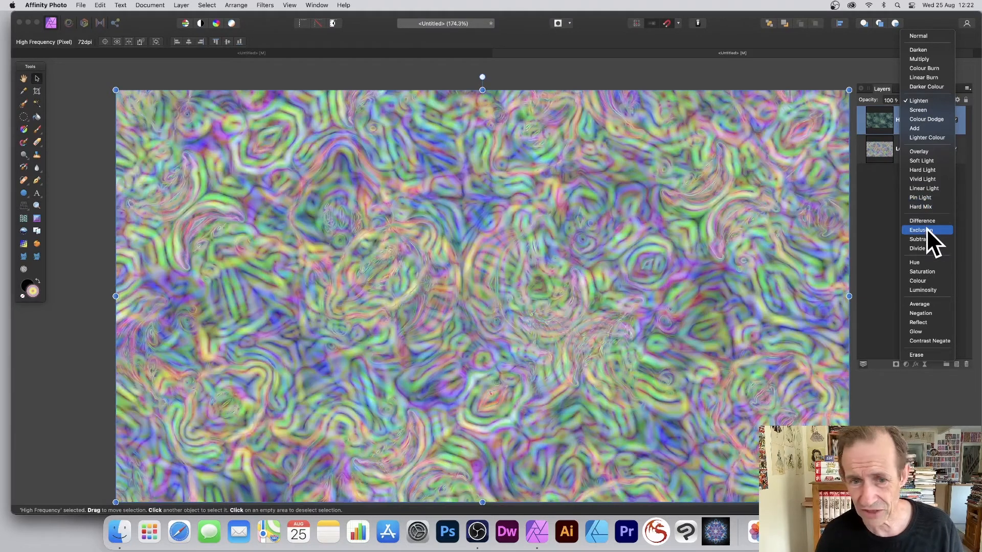
{"action": "left_click", "coordinate": [927, 231]}
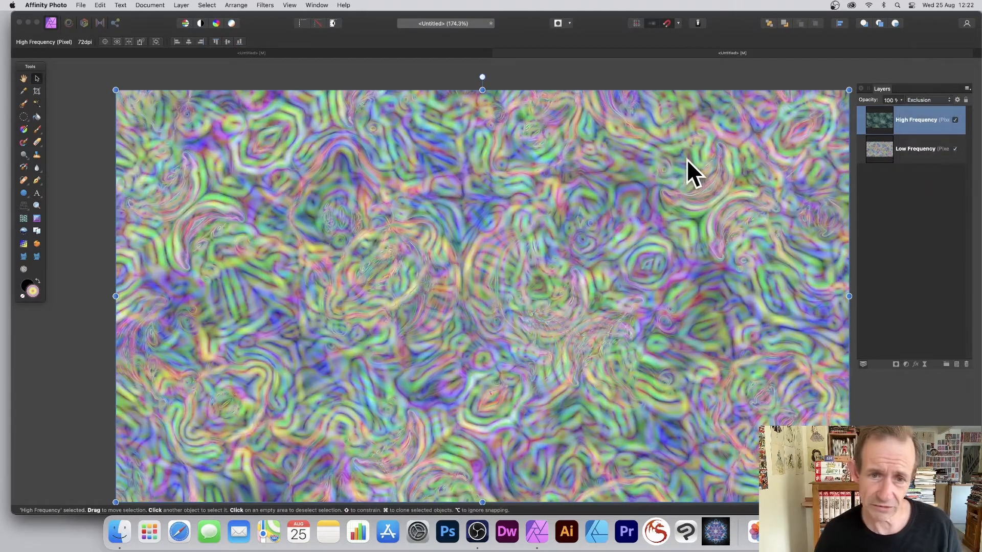
{"action": "scroll", "coordinate": [685, 159], "scroll_direction": "down", "scroll_amount": 2}
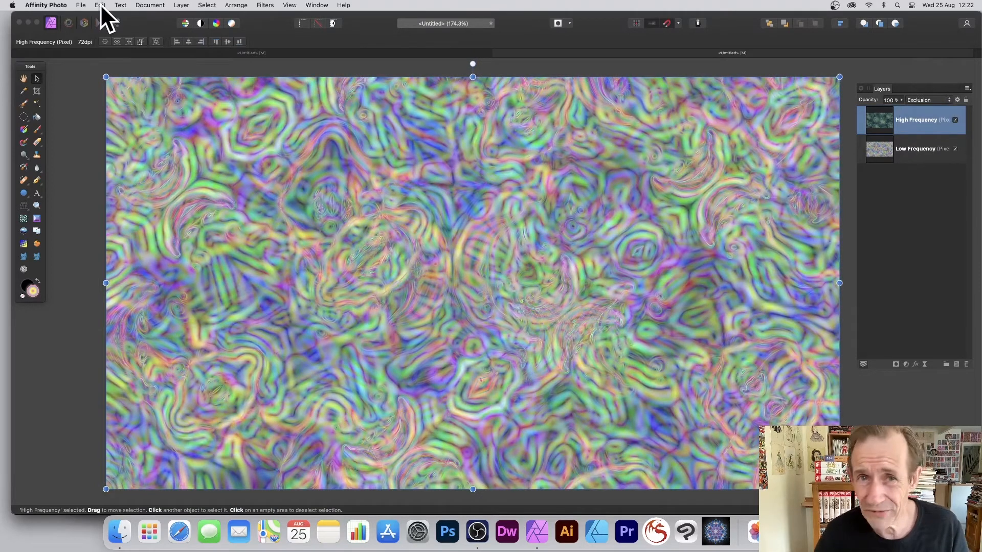
Step: Merge the visible artwork into a new pixel layer and delete the High Frequency and Low Frequency layers
{"action": "left_click", "coordinate": [177, 6]}
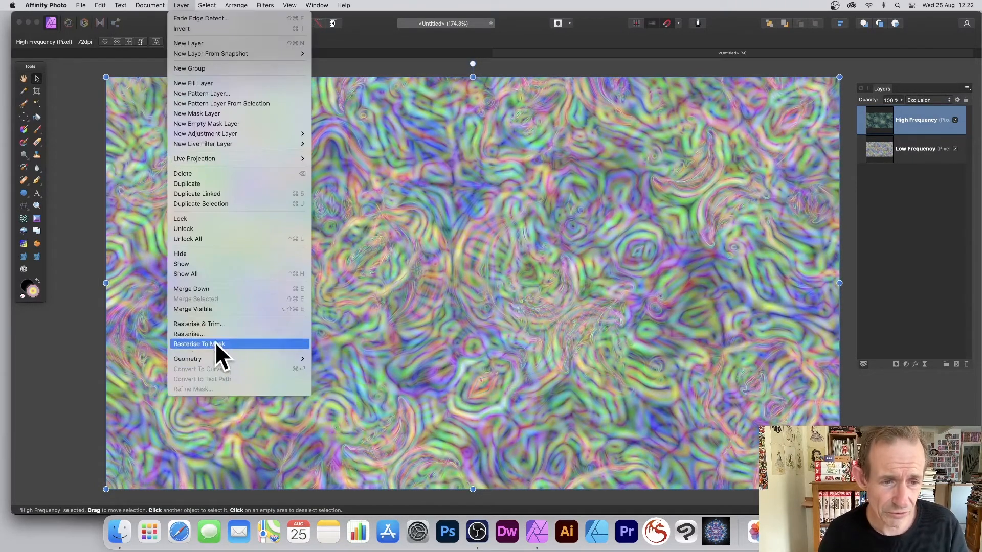
{"action": "left_click", "coordinate": [210, 309]}
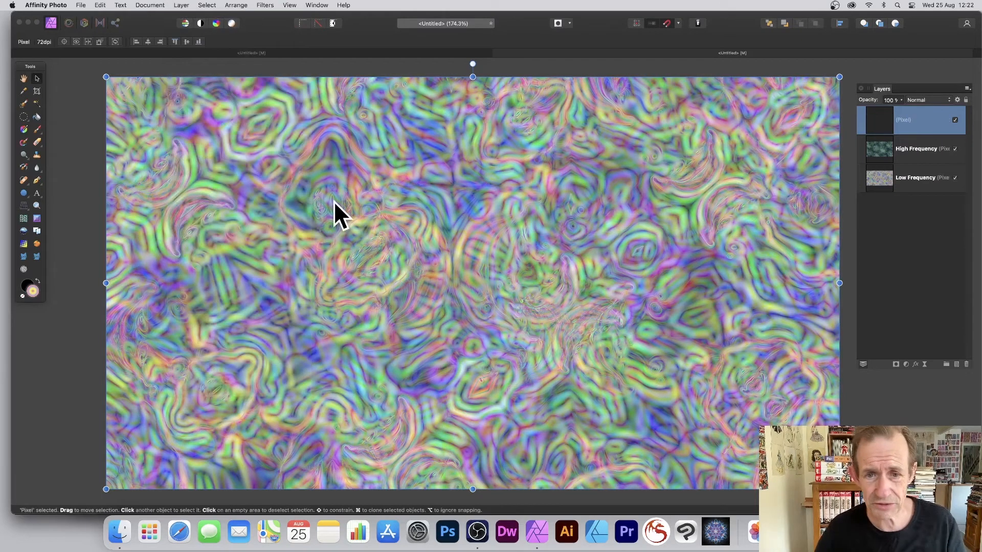
{"action": "left_click", "coordinate": [913, 149], "text": "shift"}
{"action": "left_click", "coordinate": [899, 193]}
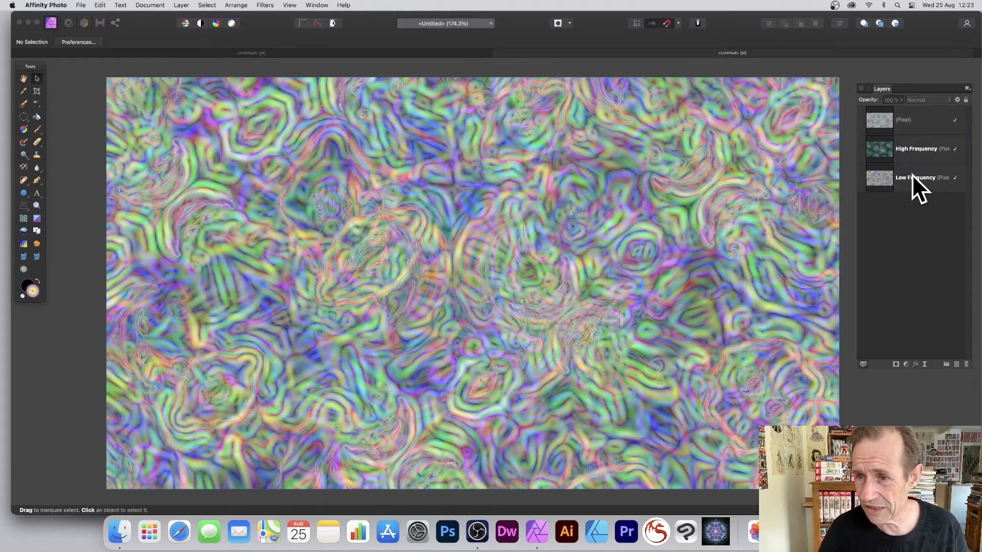
{"action": "left_click", "coordinate": [914, 176]}
{"action": "left_click", "coordinate": [914, 151], "text": "shift"}
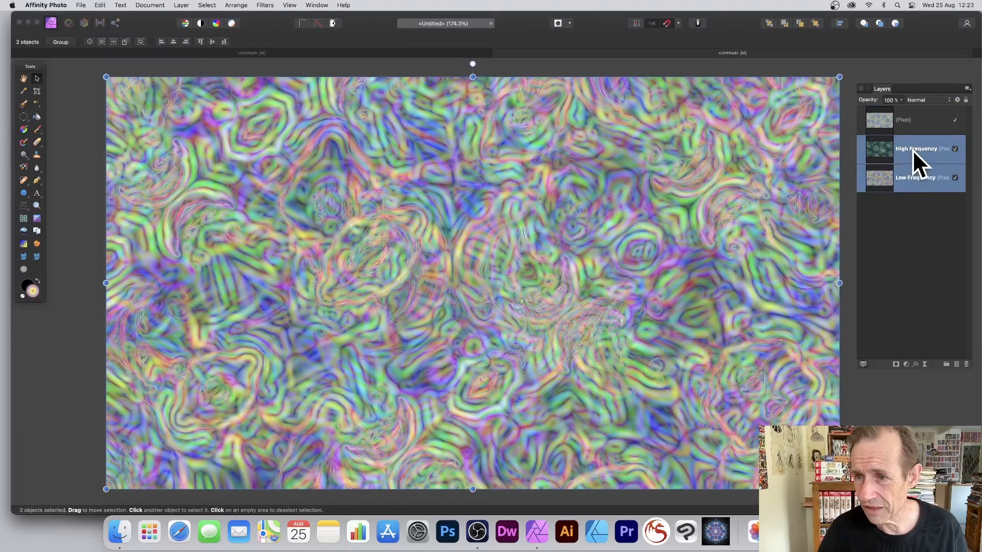
{"action": "left_click", "coordinate": [965, 364]}
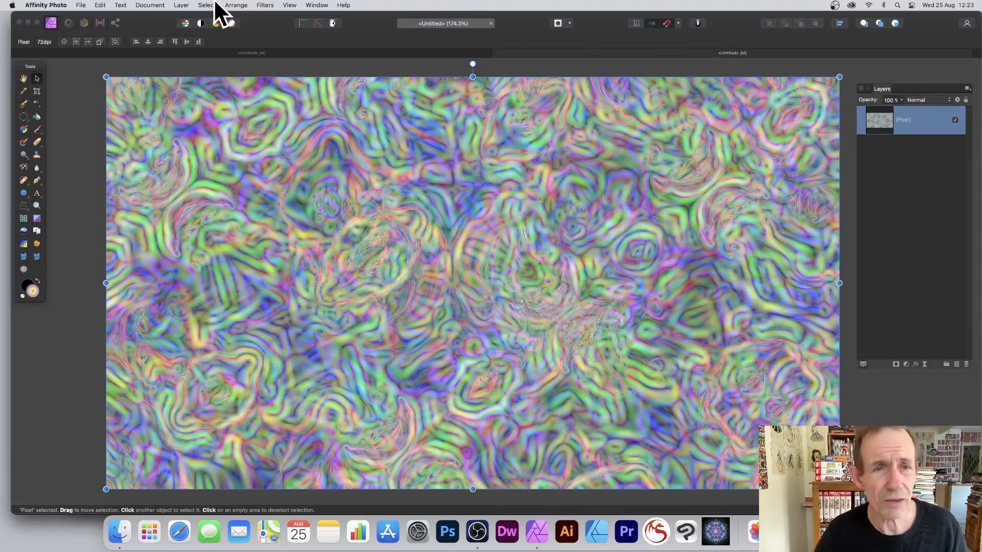
Step: Apply Frequency Separation to the merged layer using the Median method with a radius of 9.5 px
{"action": "left_click", "coordinate": [265, 5]}
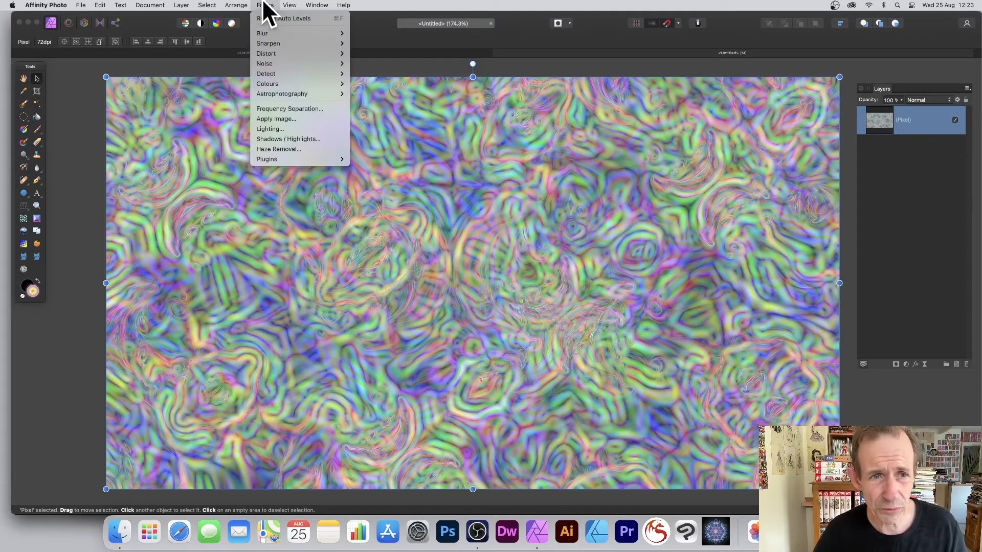
{"action": "left_click", "coordinate": [290, 104]}
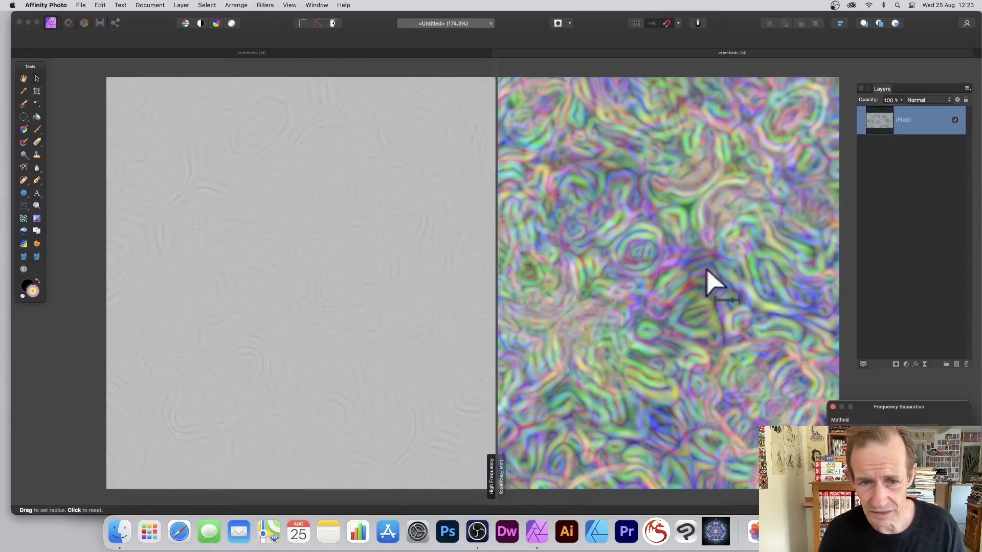
{"action": "left_click_drag", "start_coordinate": [898, 404], "coordinate": [485, 175]}
{"action": "left_click", "coordinate": [453, 200]}
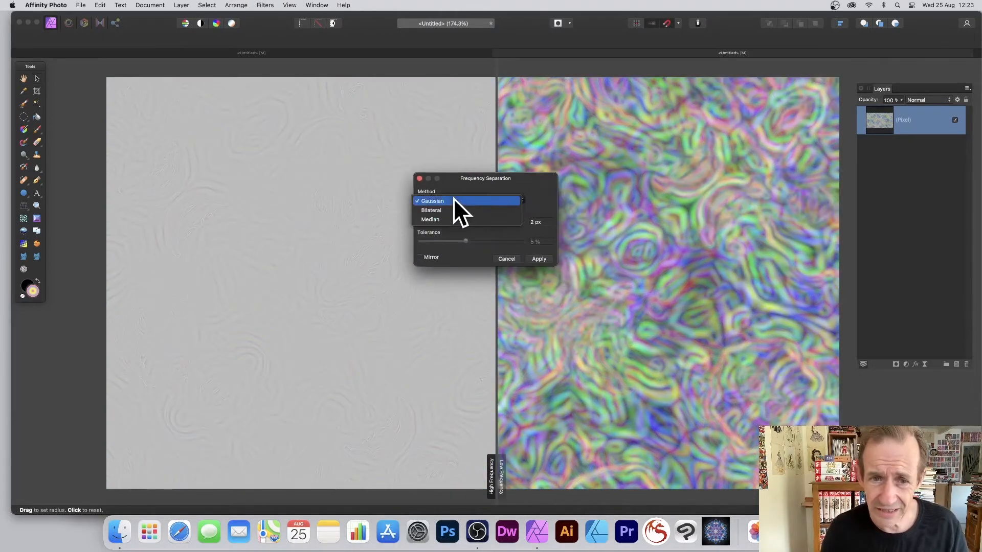
{"action": "left_click", "coordinate": [448, 218]}
{"action": "left_click_drag", "start_coordinate": [454, 222], "coordinate": [482, 222]}
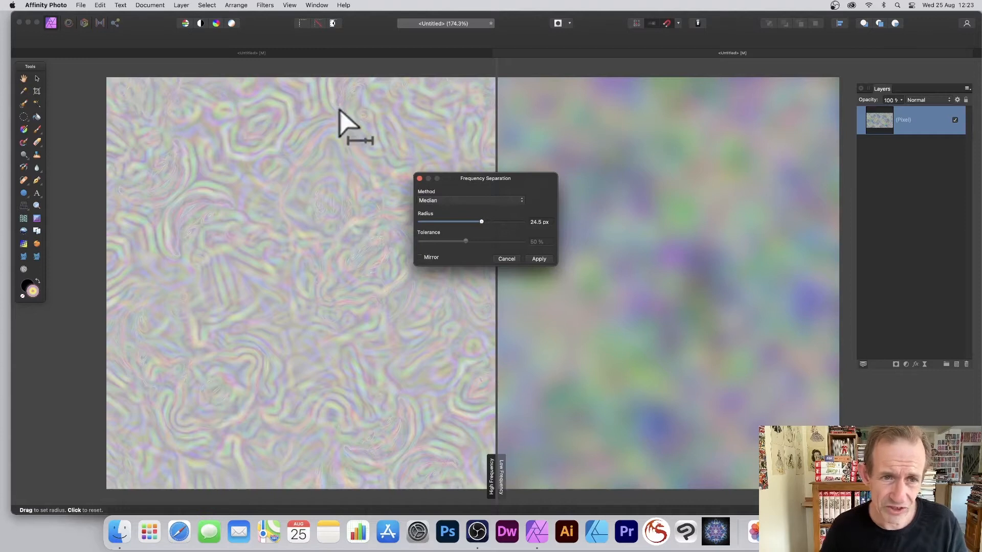
{"action": "left_click_drag", "start_coordinate": [481, 222], "coordinate": [463, 220]}
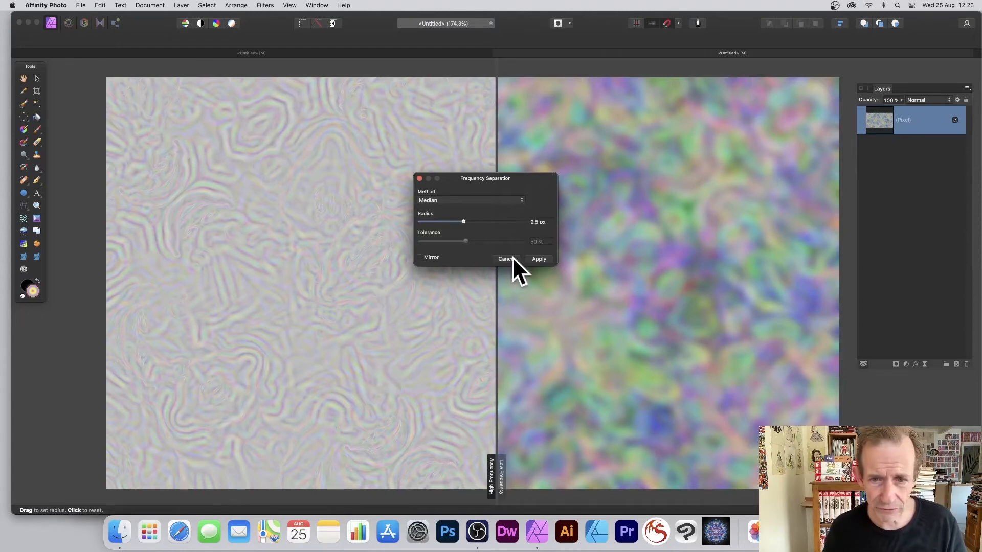
{"action": "left_click", "coordinate": [546, 259]}
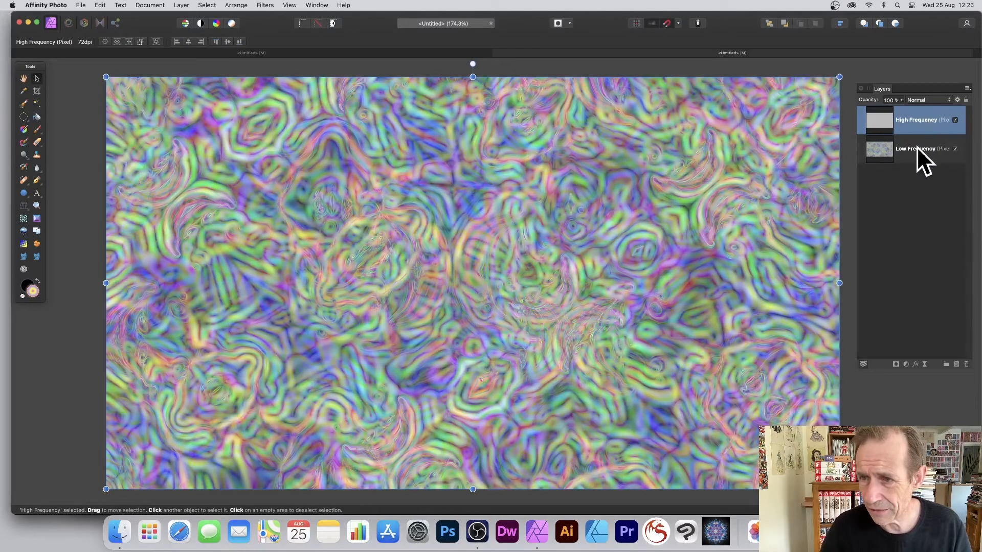
Step: Set the blend mode of the new High Frequency layer to Reflect
{"action": "left_click", "coordinate": [922, 100]}
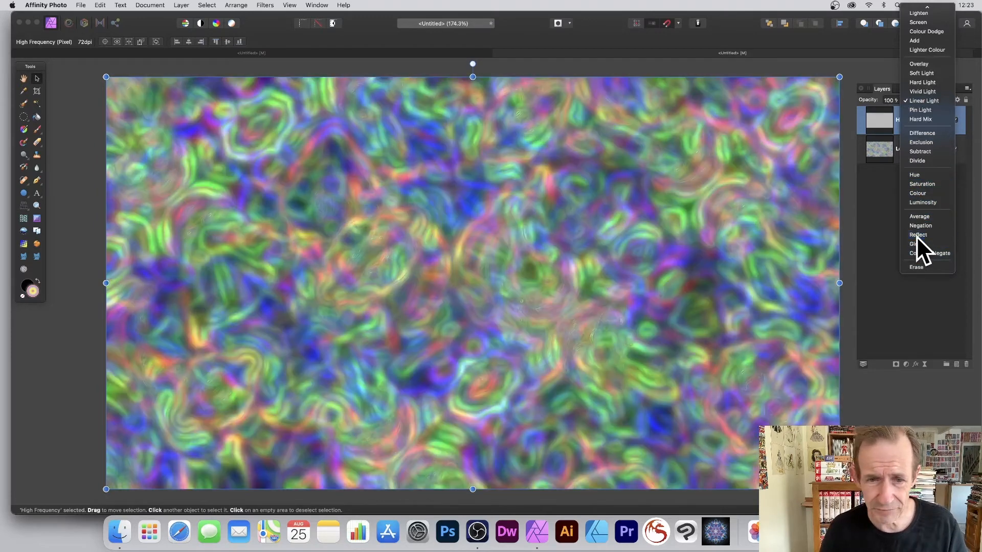
{"action": "left_click", "coordinate": [916, 236]}
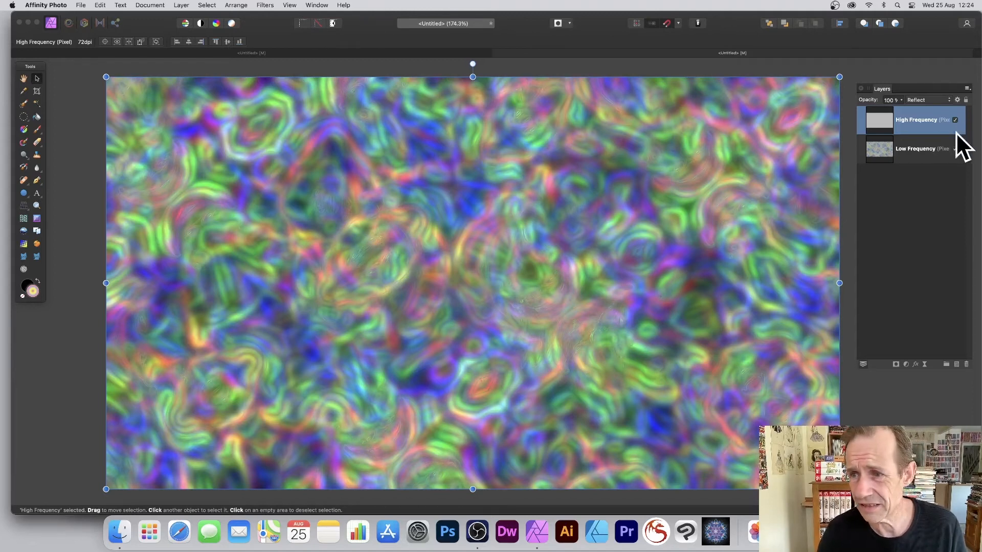
Step: Hide the Low Frequency layer and apply the Detect Edges filter to the High Frequency layer
{"action": "left_click", "coordinate": [955, 148]}
{"action": "left_click", "coordinate": [928, 147]}
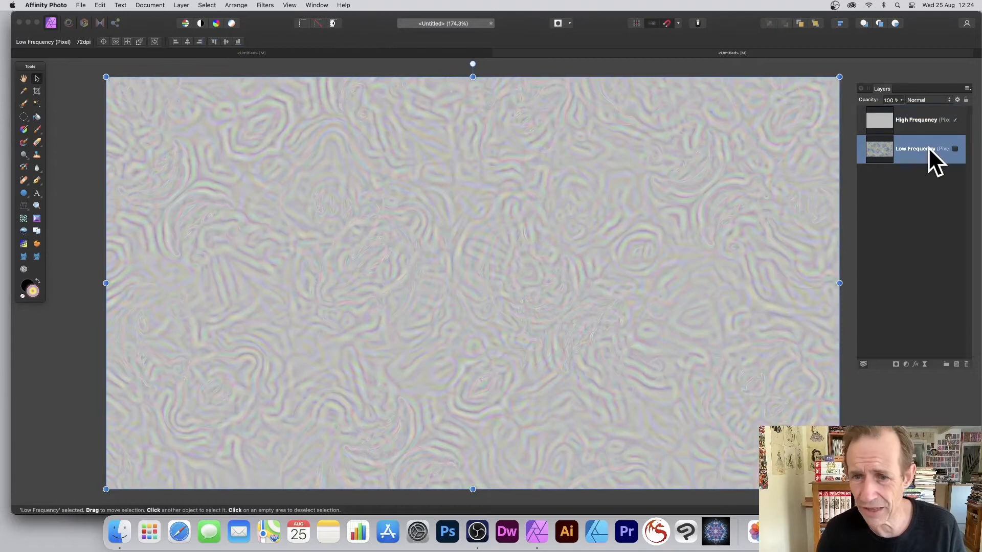
{"action": "left_click", "coordinate": [927, 120]}
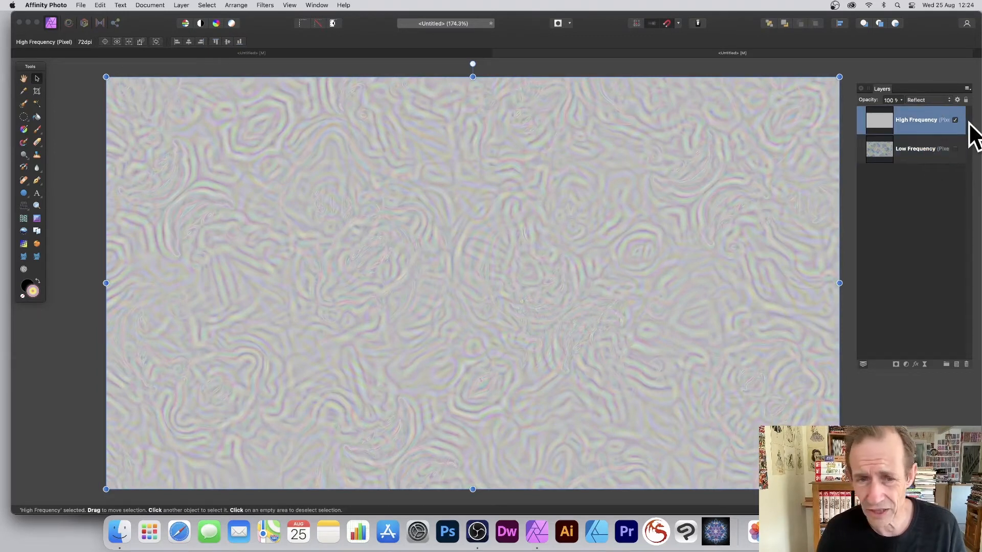
{"action": "left_click", "coordinate": [265, 6]}
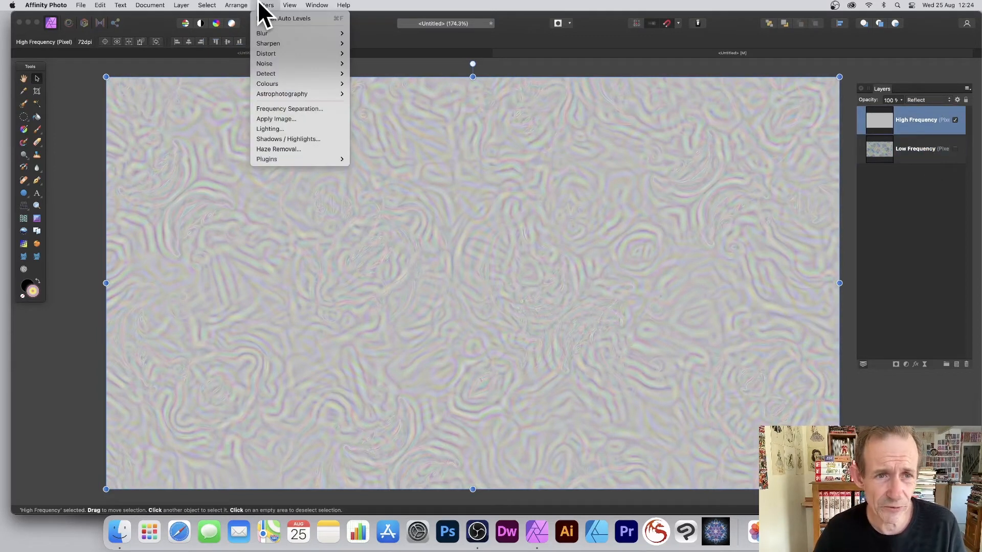
{"action": "mouse_move", "coordinate": [271, 75]}
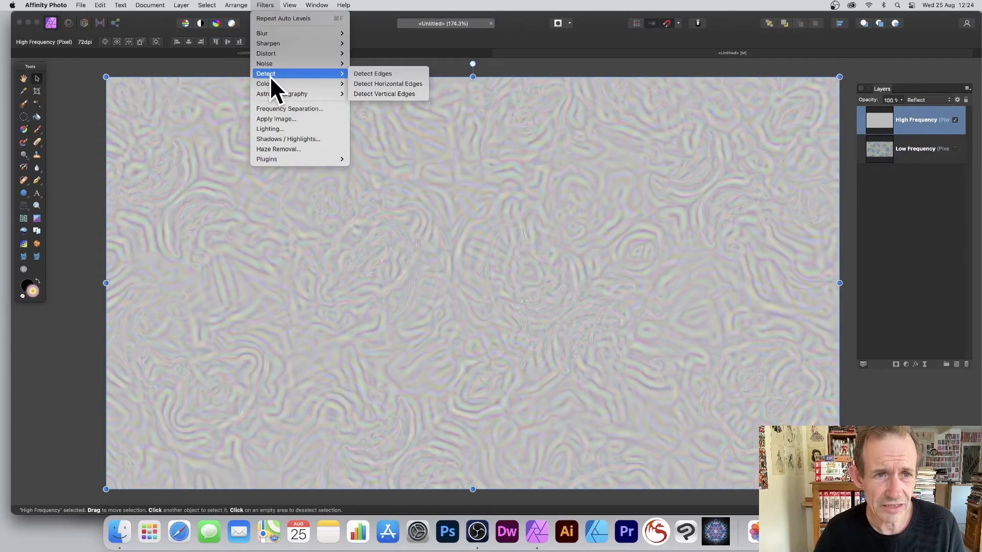
{"action": "left_click", "coordinate": [383, 74]}
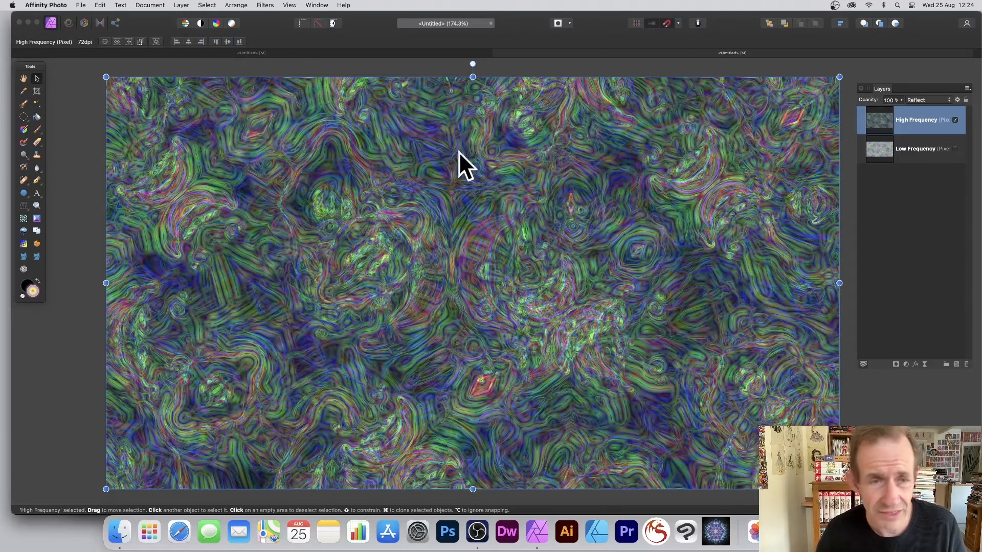
Step: Apply Auto Levels to the edge-detected High Frequency layer
{"action": "left_click", "coordinate": [264, 6]}
{"action": "mouse_move", "coordinate": [276, 88]}
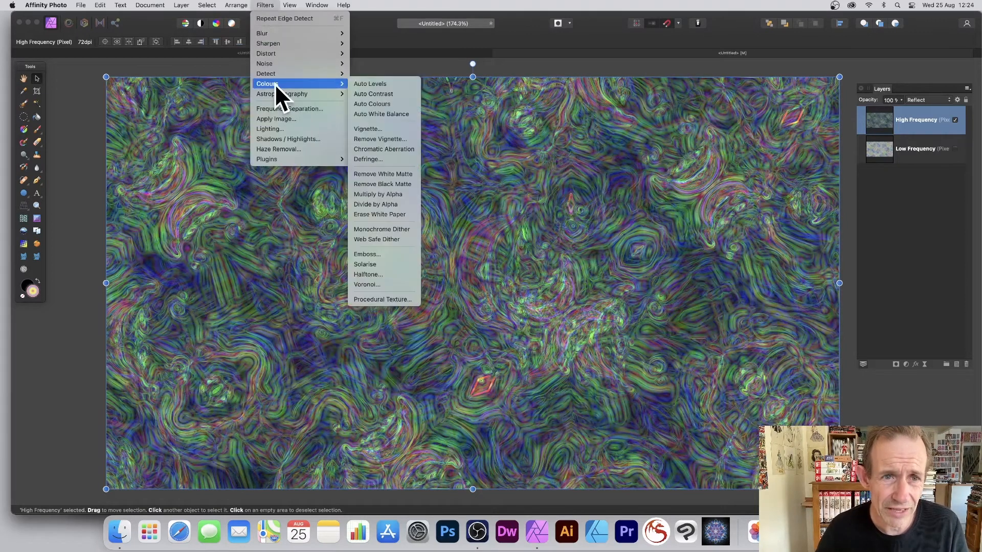
{"action": "left_click", "coordinate": [376, 83]}
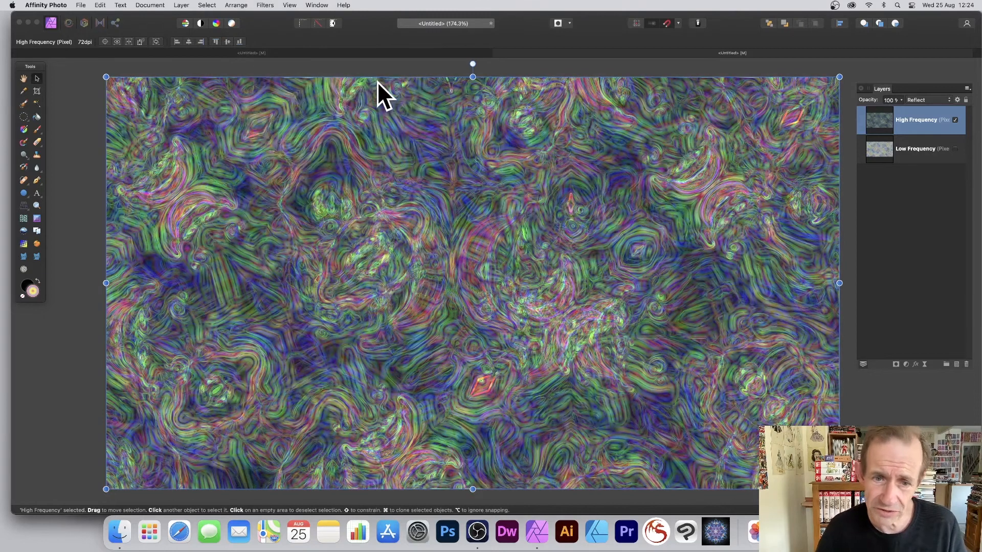
Step: Add a Levels adjustment layer above the High Frequency layer with the white level at 47% and blend mode Normal
{"action": "left_click", "coordinate": [264, 6]}
{"action": "mouse_move", "coordinate": [185, 4]}
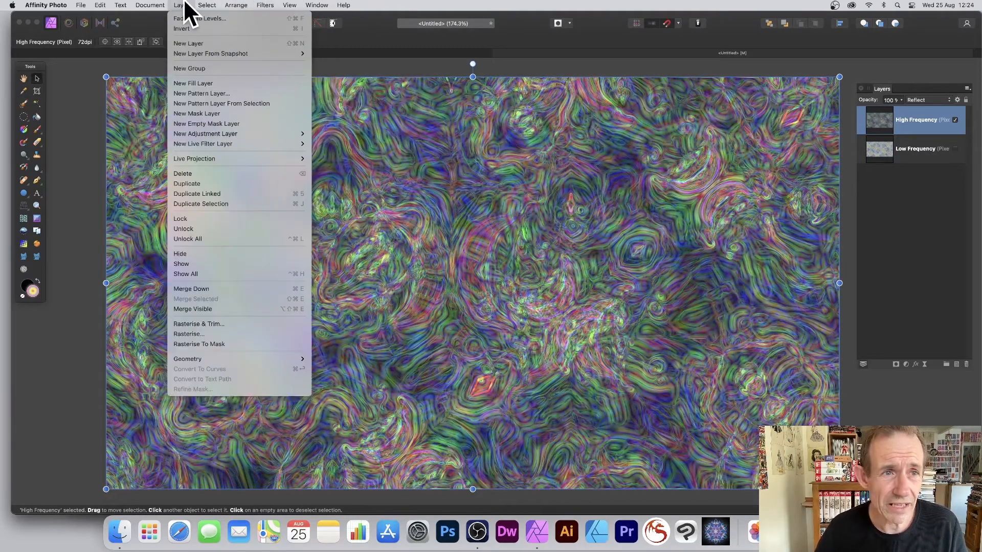
{"action": "mouse_move", "coordinate": [219, 134]}
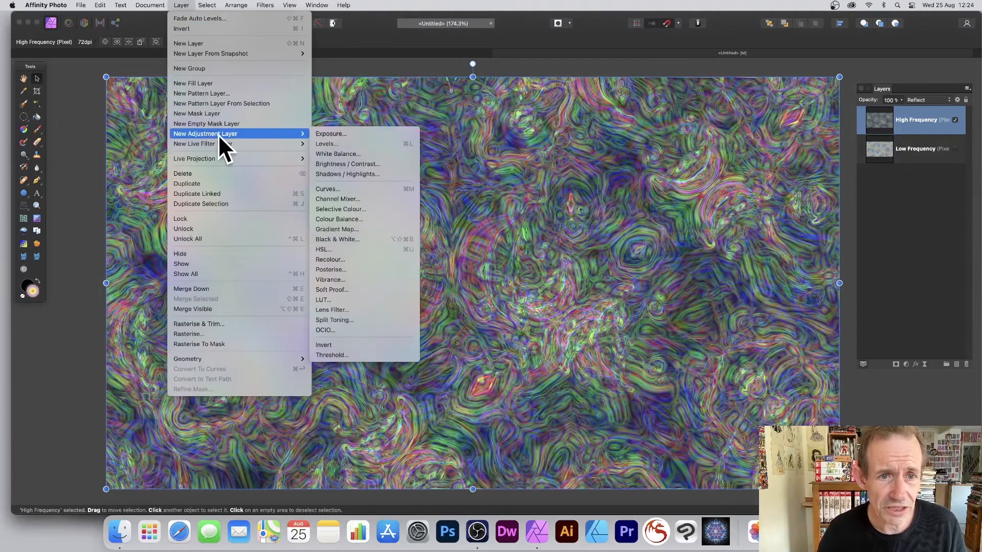
{"action": "left_click", "coordinate": [345, 145]}
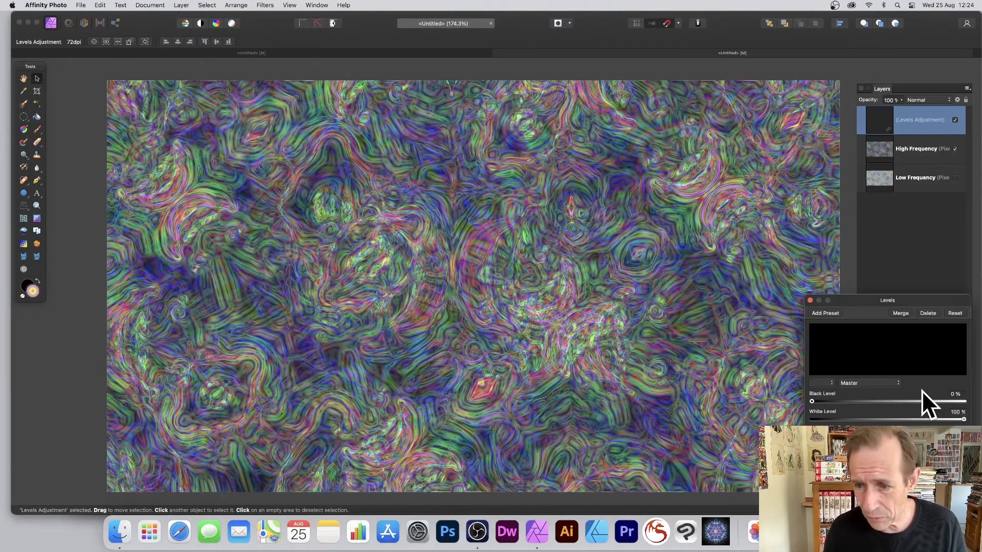
{"action": "left_click_drag", "start_coordinate": [898, 303], "coordinate": [569, 175]}
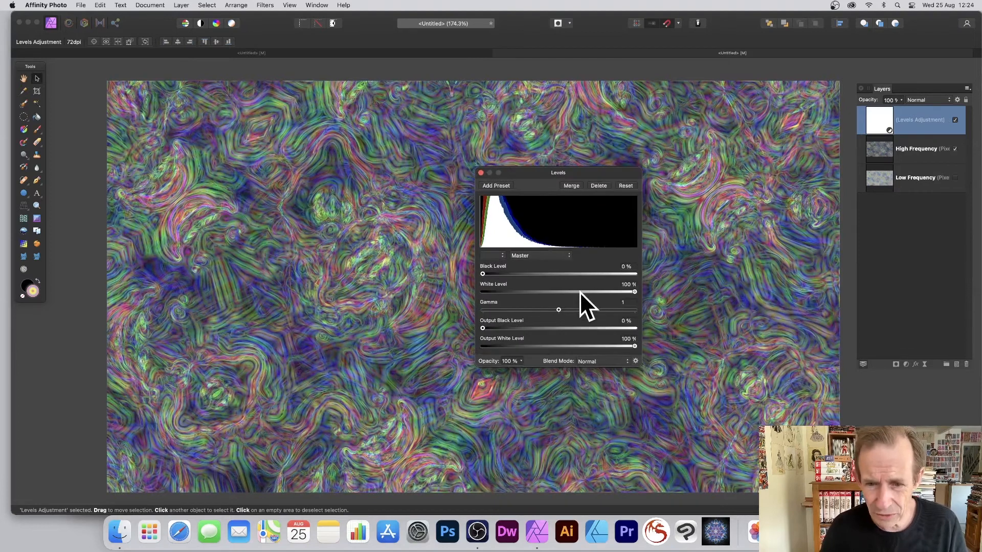
{"action": "left_click_drag", "start_coordinate": [634, 292], "coordinate": [555, 290]}
{"action": "left_click", "coordinate": [603, 362]}
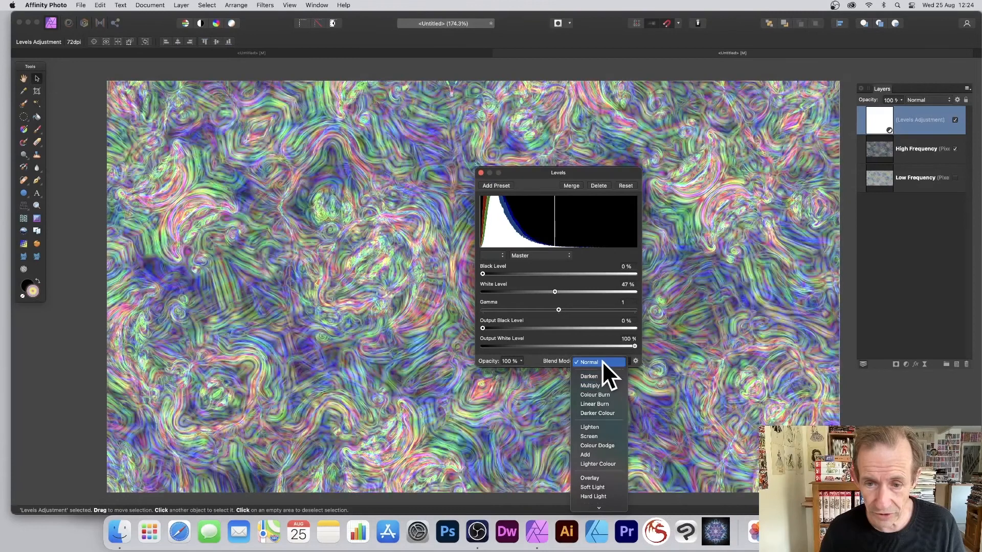
{"action": "left_click", "coordinate": [603, 362]}
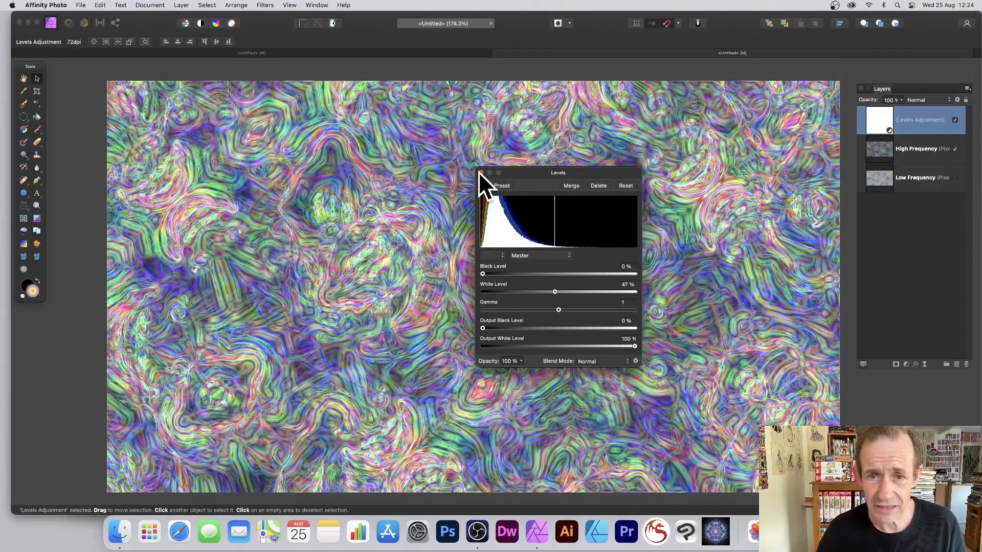
{"action": "left_click", "coordinate": [480, 173]}
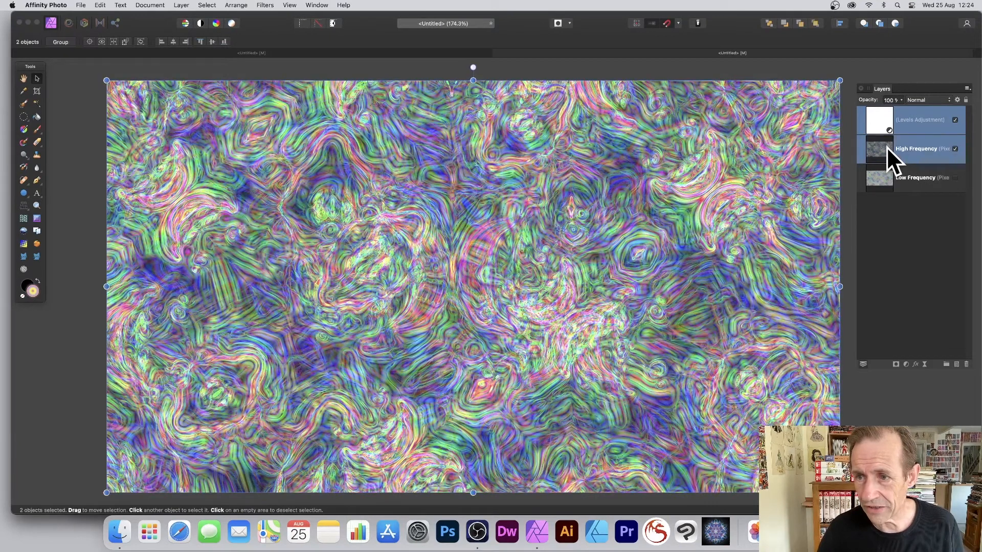
Step: Hide the High Frequency and Levels Adjustment layers, and show the selected Low Frequency layer on its own
{"action": "left_click", "coordinate": [907, 174]}
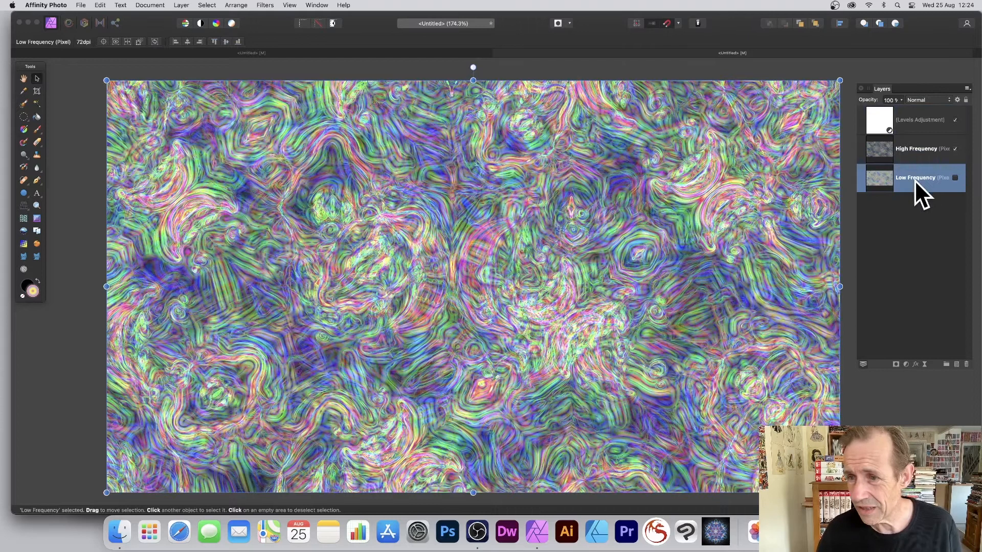
{"action": "left_click", "coordinate": [954, 149]}
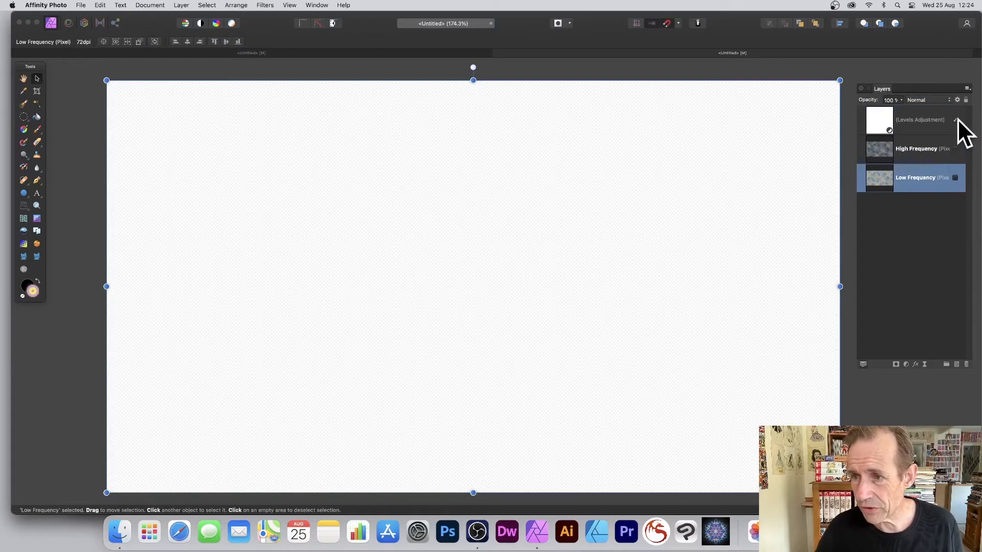
{"action": "left_click", "coordinate": [955, 178]}
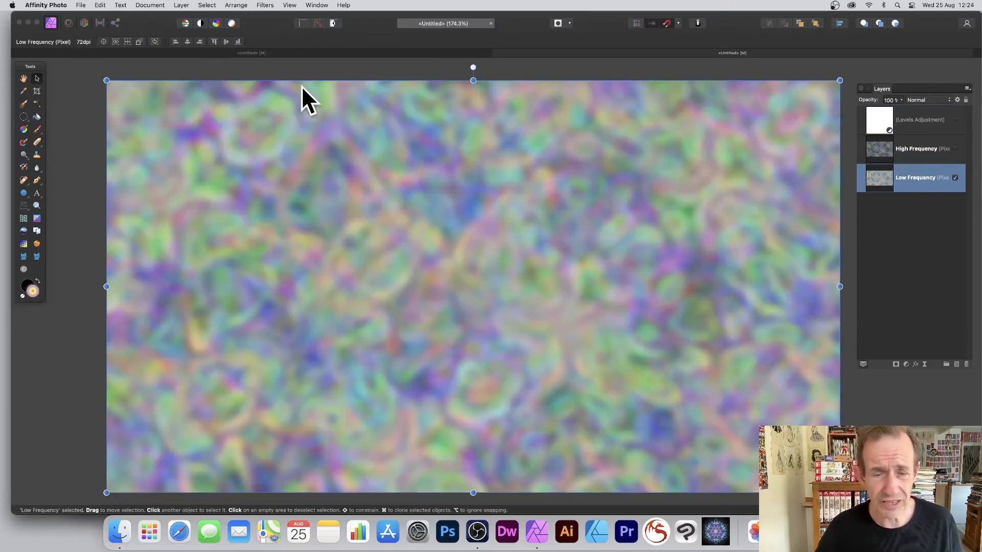
Step: Start the Deform filter on the Low Frequency layer and place anchor points around the image's border
{"action": "left_click", "coordinate": [261, 4]}
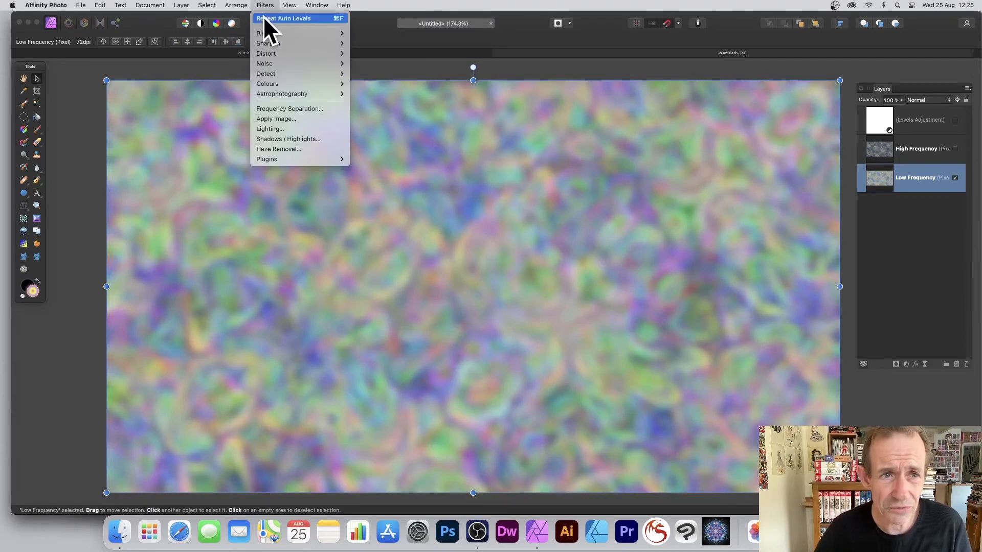
{"action": "mouse_move", "coordinate": [295, 51]}
{"action": "left_click", "coordinate": [363, 51]}
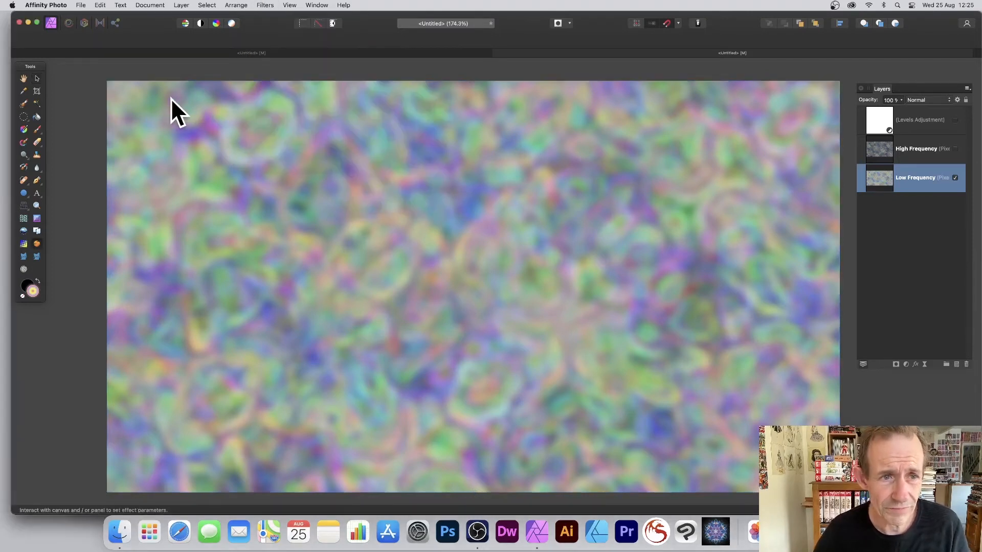
{"action": "left_click", "coordinate": [170, 99]}
{"action": "left_click", "coordinate": [404, 96]}
{"action": "left_click", "coordinate": [578, 94]}
{"action": "left_click", "coordinate": [700, 98]}
{"action": "left_click", "coordinate": [779, 98]}
{"action": "left_click", "coordinate": [784, 215]}
{"action": "left_click", "coordinate": [804, 340]}
{"action": "left_click", "coordinate": [792, 412]}
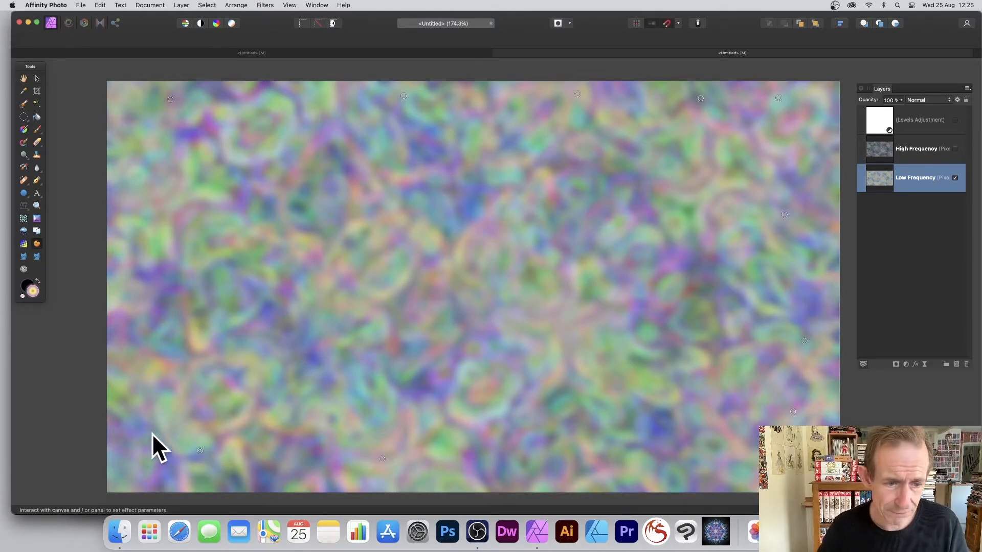
{"action": "left_click", "coordinate": [162, 183]}
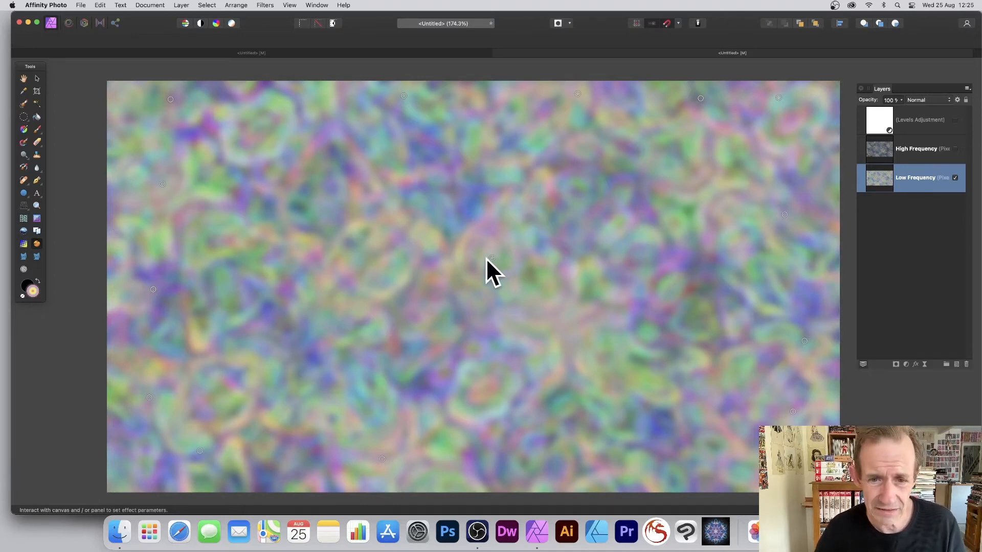
Step: Pull new deform points from the image's interior outward in several directions to form swirls, and apply the Deform filter
{"action": "left_click_drag", "start_coordinate": [493, 256], "coordinate": [314, 132]}
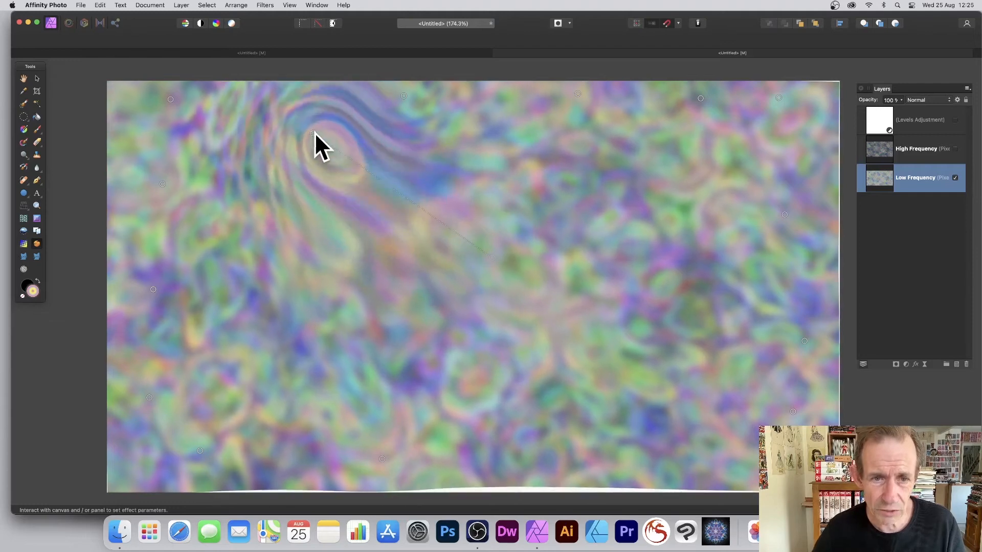
{"action": "left_click", "coordinate": [452, 294]}
{"action": "left_click_drag", "start_coordinate": [449, 294], "coordinate": [317, 317]}
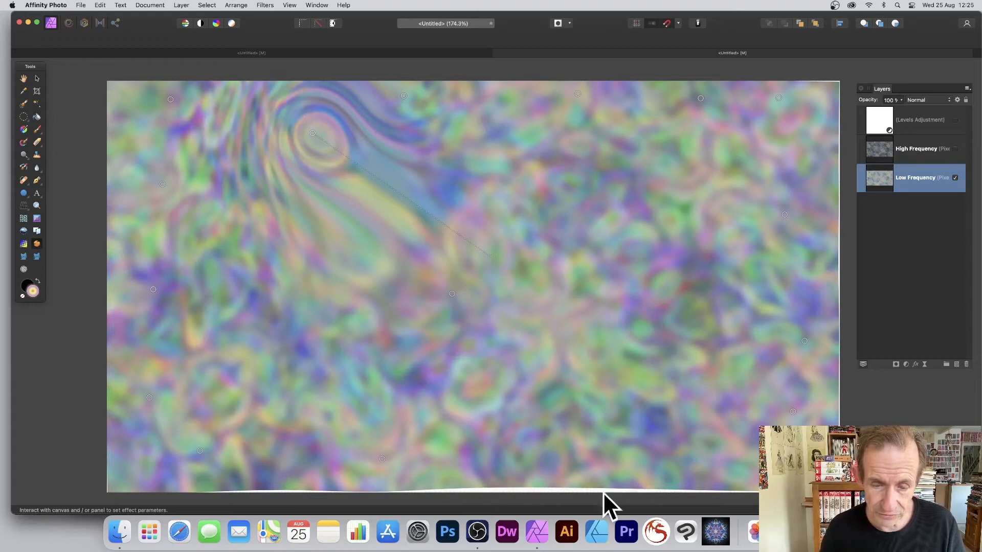
{"action": "left_click_drag", "start_coordinate": [451, 293], "coordinate": [154, 354]}
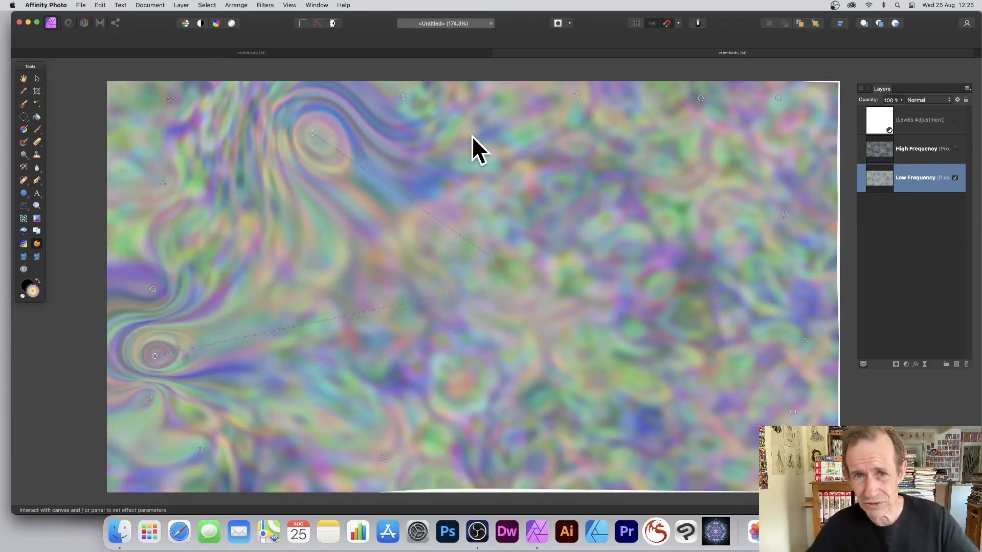
{"action": "mouse_move", "coordinate": [573, 193]}
{"action": "left_mouse_down"}
{"action": "mouse_move", "coordinate": [814, 165]}
{"action": "mouse_move", "coordinate": [822, 152]}
{"action": "left_mouse_up"}
{"action": "mouse_move", "coordinate": [548, 244]}
{"action": "left_mouse_down"}
{"action": "mouse_move", "coordinate": [630, 263]}
{"action": "mouse_move", "coordinate": [721, 312]}
{"action": "left_mouse_up"}
{"action": "left_click_drag", "start_coordinate": [502, 208], "coordinate": [662, 419]}
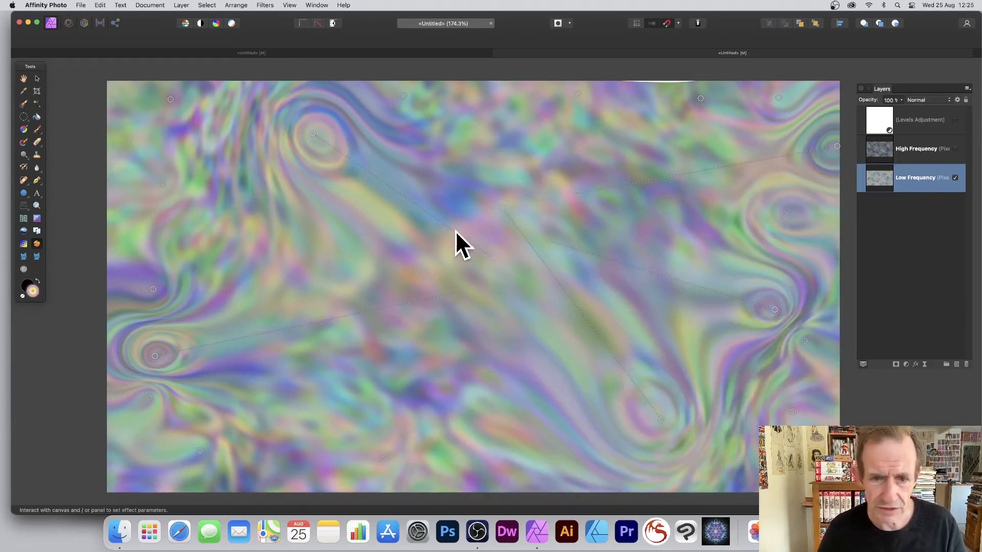
{"action": "left_click_drag", "start_coordinate": [467, 203], "coordinate": [347, 407]}
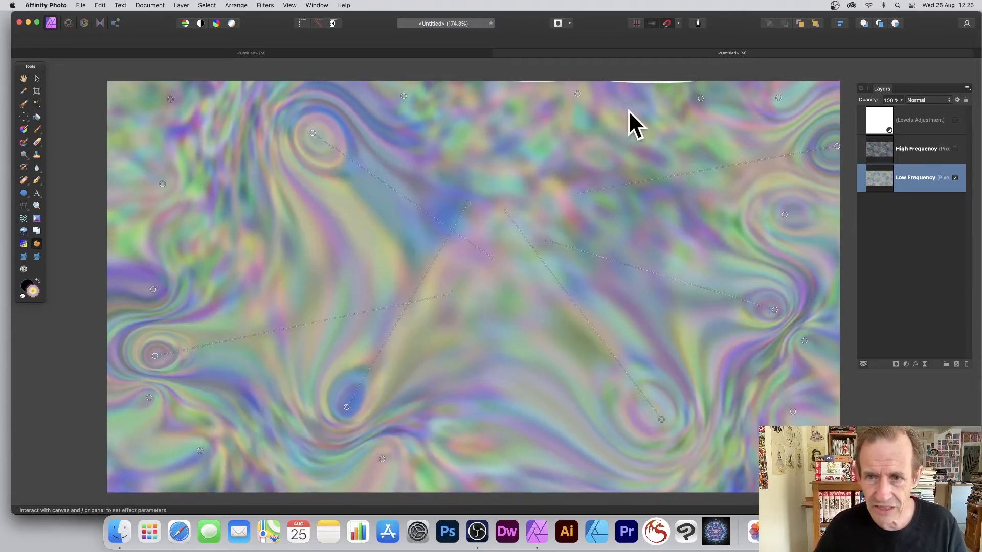
{"action": "mouse_move", "coordinate": [584, 139]}
{"action": "left_mouse_down"}
{"action": "mouse_move", "coordinate": [609, 89]}
{"action": "mouse_move", "coordinate": [661, 47]}
{"action": "left_mouse_up"}
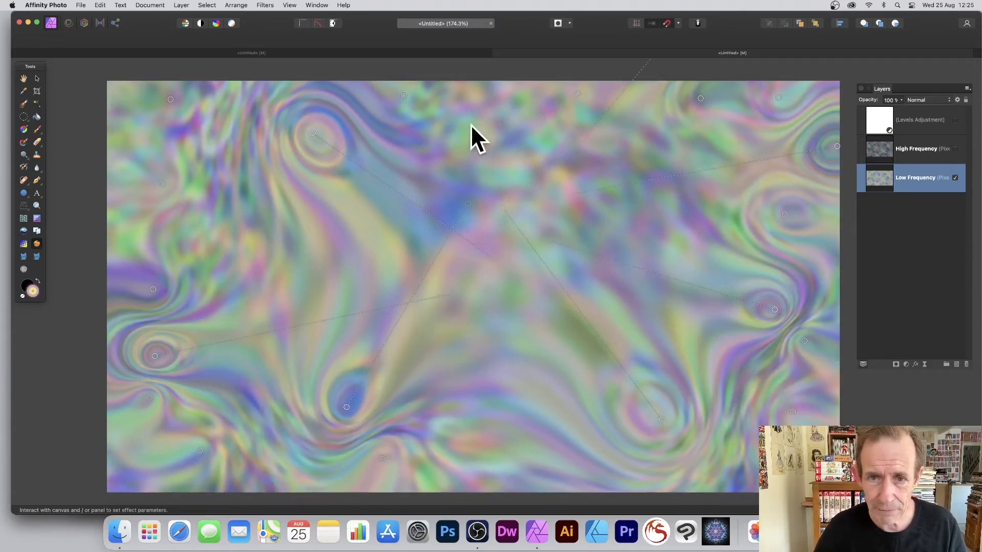
{"action": "left_click_drag", "start_coordinate": [513, 126], "coordinate": [555, 58]}
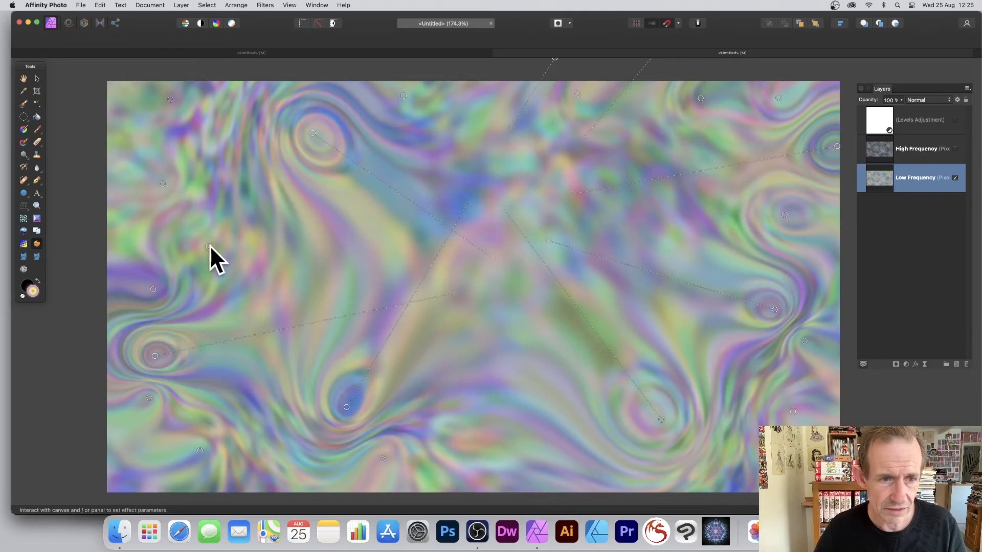
{"action": "left_click_drag", "start_coordinate": [209, 245], "coordinate": [108, 133]}
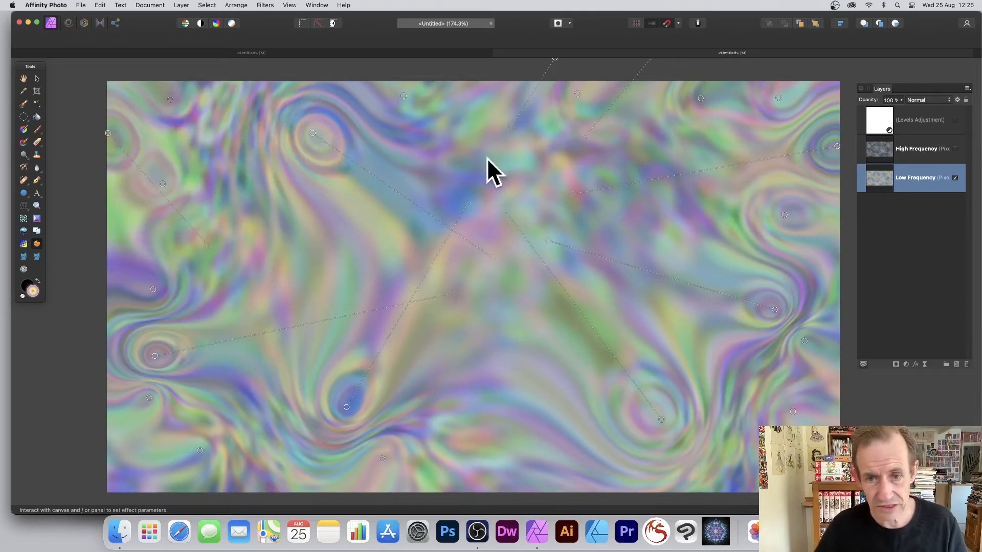
{"action": "key", "text": "Return"}
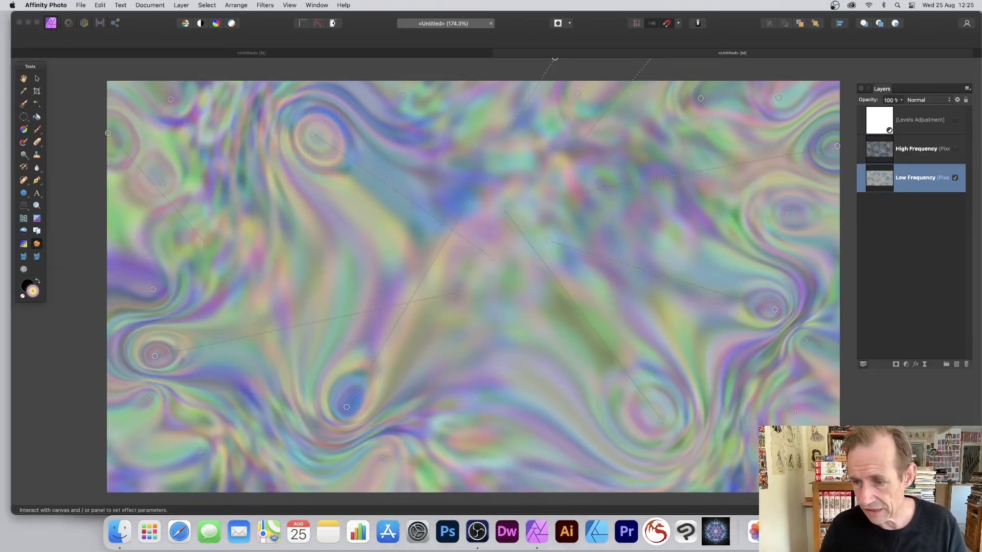
{"action": "left_click", "coordinate": [270, 4]}
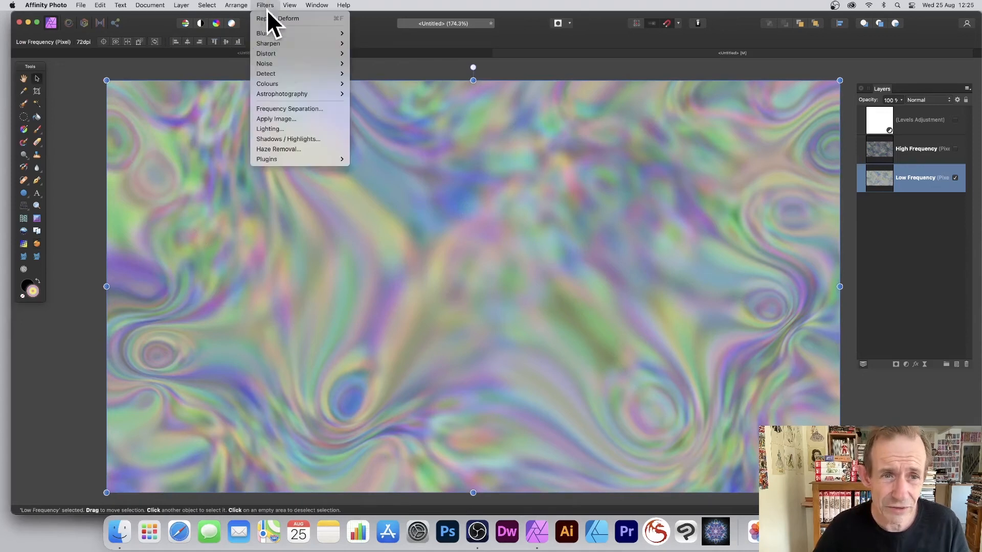
{"action": "mouse_move", "coordinate": [292, 84]}
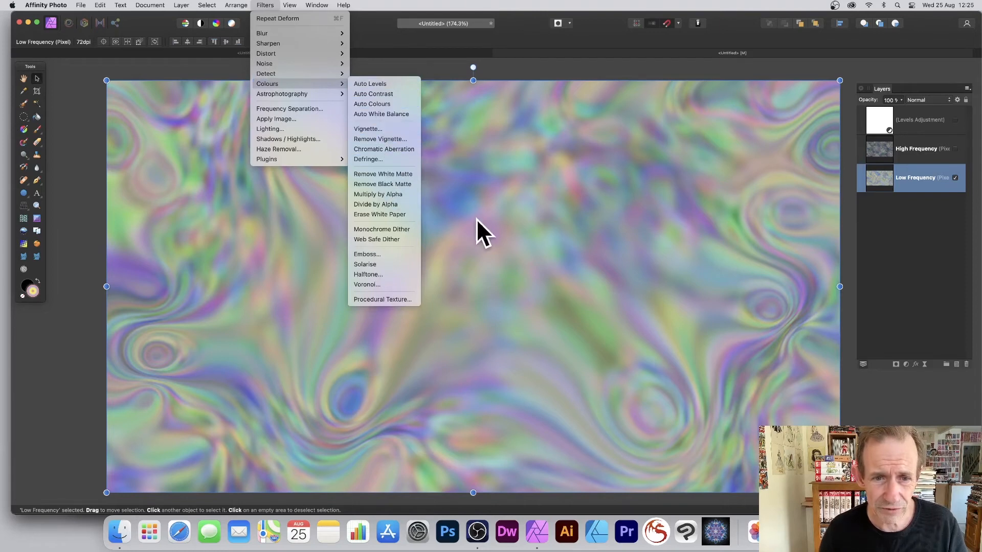
{"action": "left_click", "coordinate": [478, 206]}
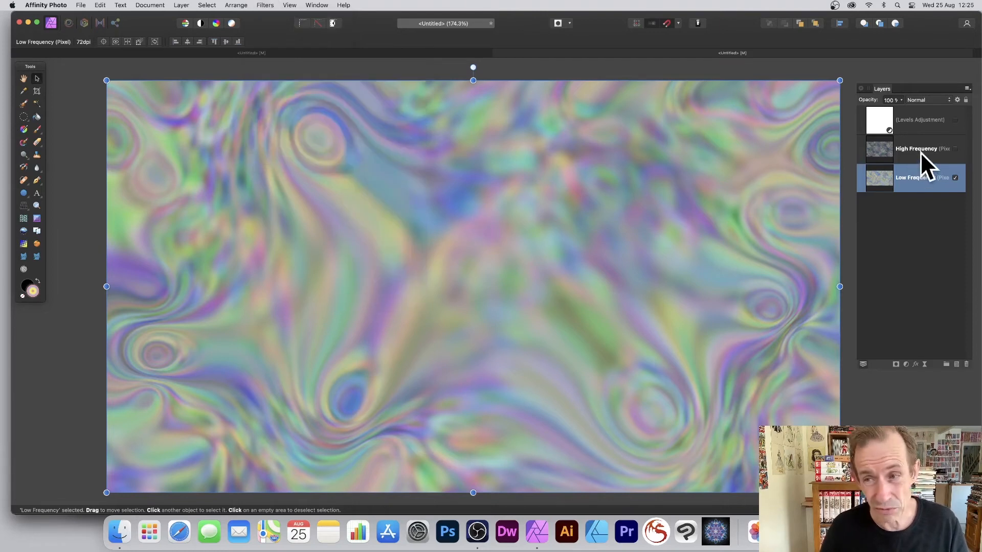
Step: Show the High Frequency and Levels Adjustment layers over the deformed layer, and select the Levels Adjustment
{"action": "left_click", "coordinate": [956, 149]}
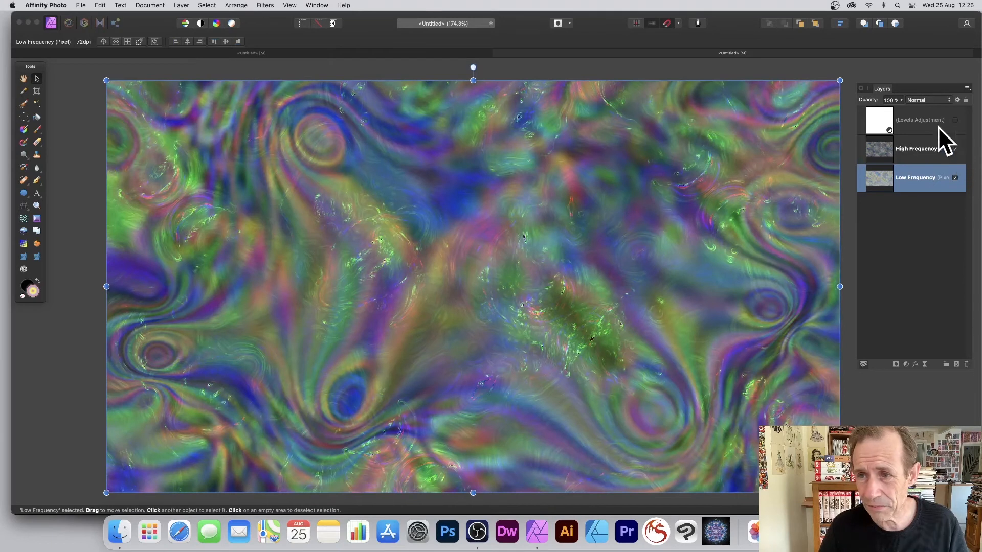
{"action": "left_click", "coordinate": [954, 120]}
{"action": "left_click", "coordinate": [923, 118]}
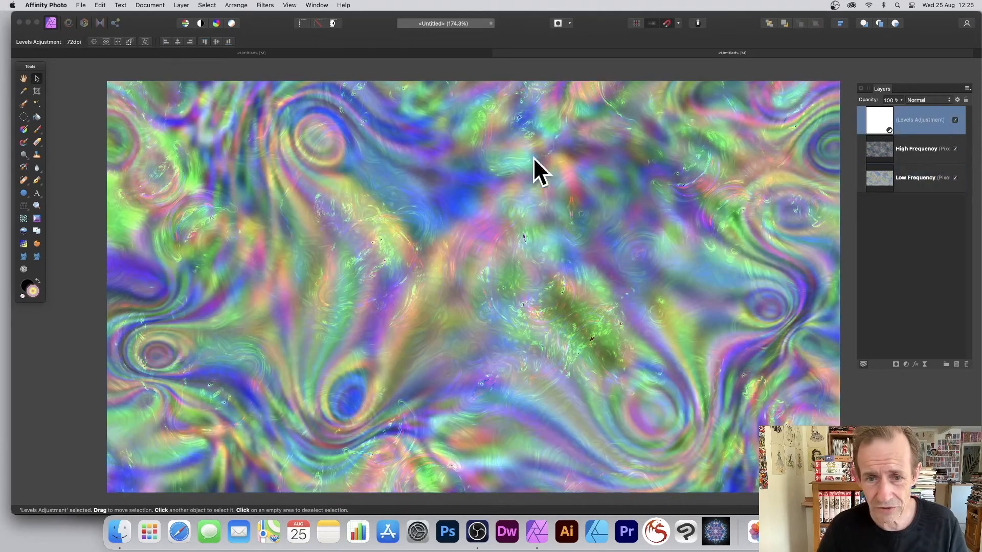
Step: Hide the Levels Adjustment layer and set the High Frequency layer's blend mode to Overlay
{"action": "left_click", "coordinate": [913, 148]}
{"action": "left_click", "coordinate": [916, 124]}
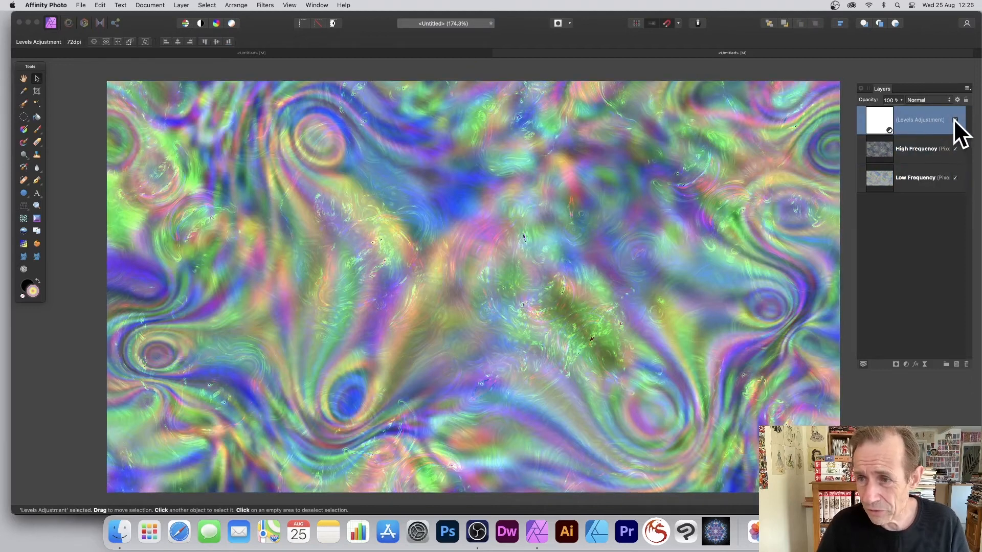
{"action": "left_click", "coordinate": [955, 120]}
{"action": "left_click", "coordinate": [910, 146]}
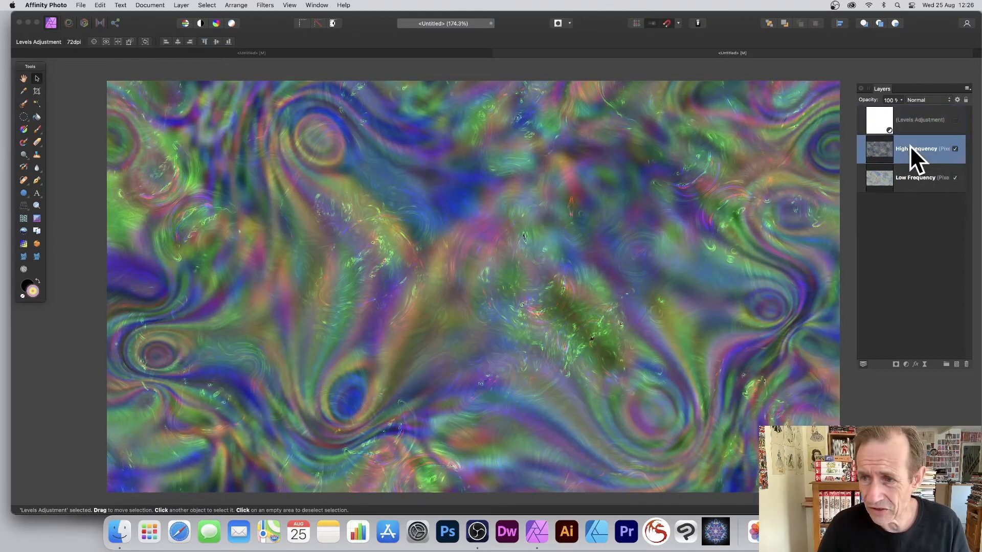
{"action": "left_click", "coordinate": [927, 100]}
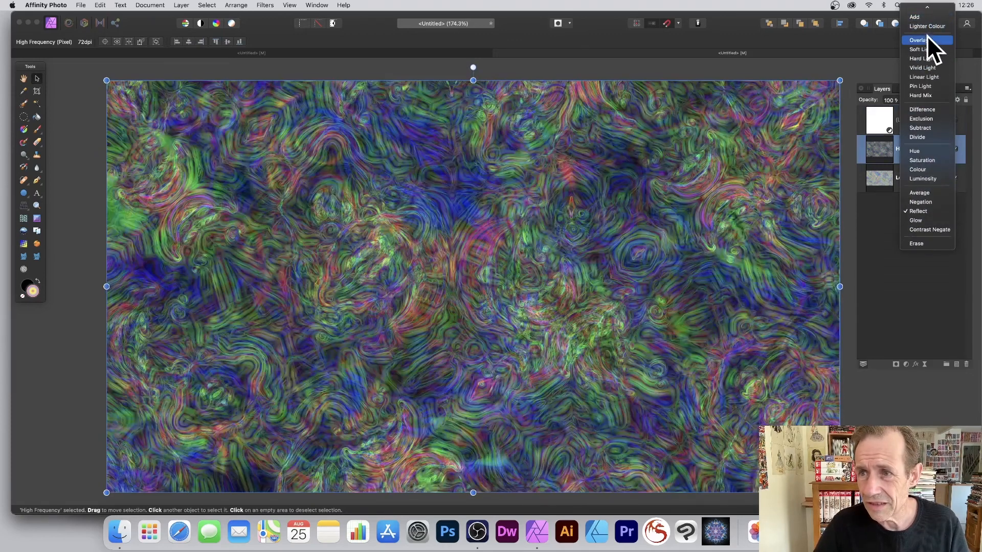
{"action": "left_click", "coordinate": [926, 40]}
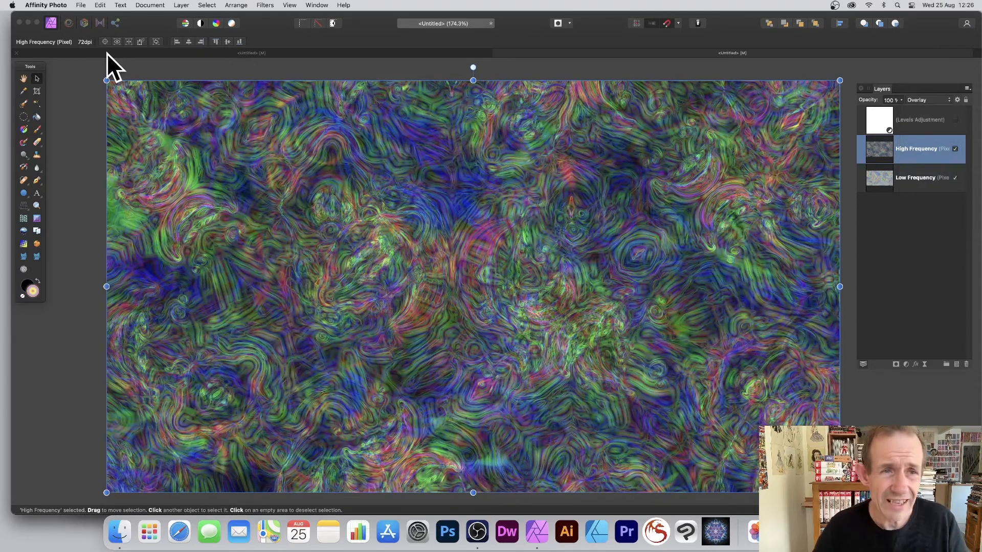
Step: Merge the visible layers into a new pixel layer and move it above the Levels Adjustment in the layer stack
{"action": "left_click", "coordinate": [181, 6]}
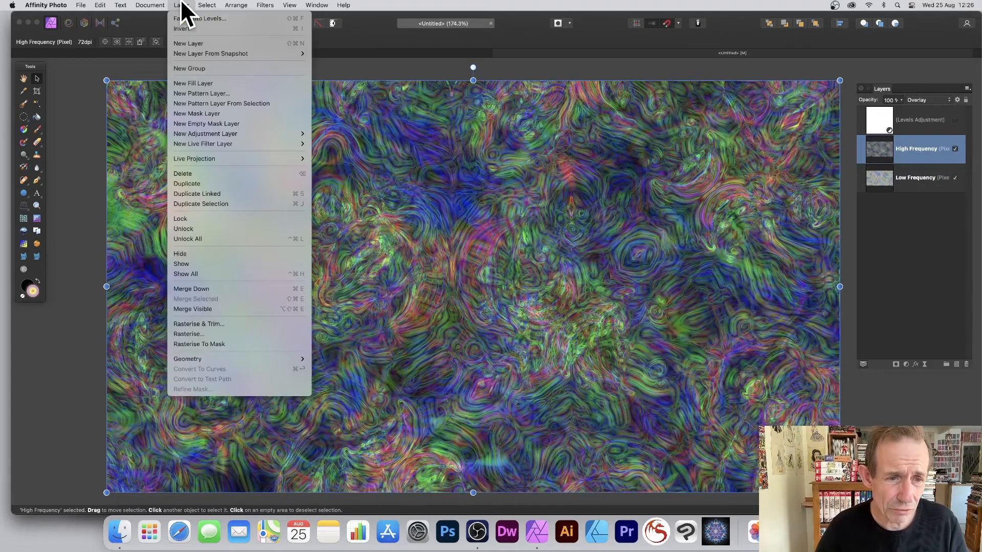
{"action": "left_click", "coordinate": [215, 309]}
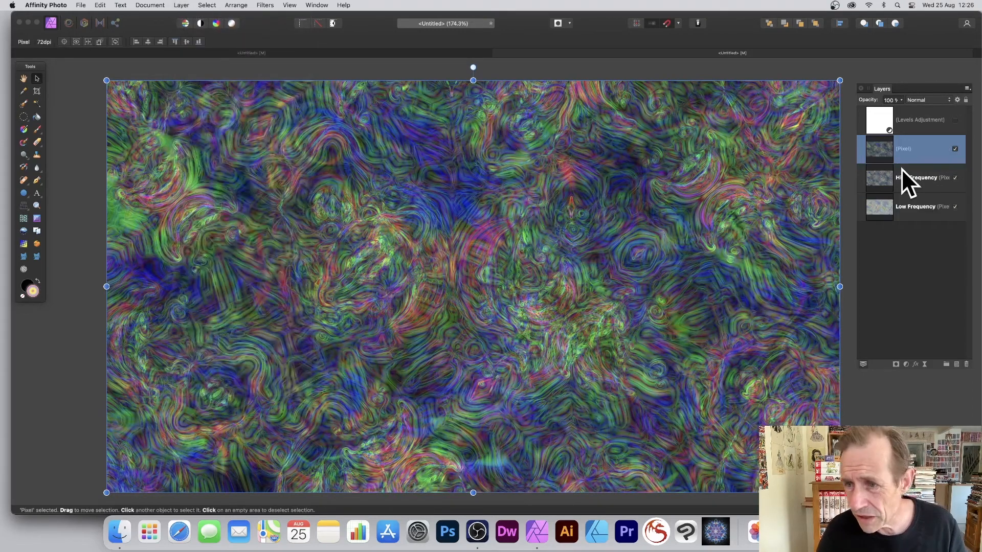
{"action": "left_click_drag", "start_coordinate": [885, 150], "coordinate": [880, 112]}
Step: Delete the Levels Adjustment, High Frequency and Low Frequency layers, keeping only the merged pixel layer
{"action": "left_click", "coordinate": [922, 149]}
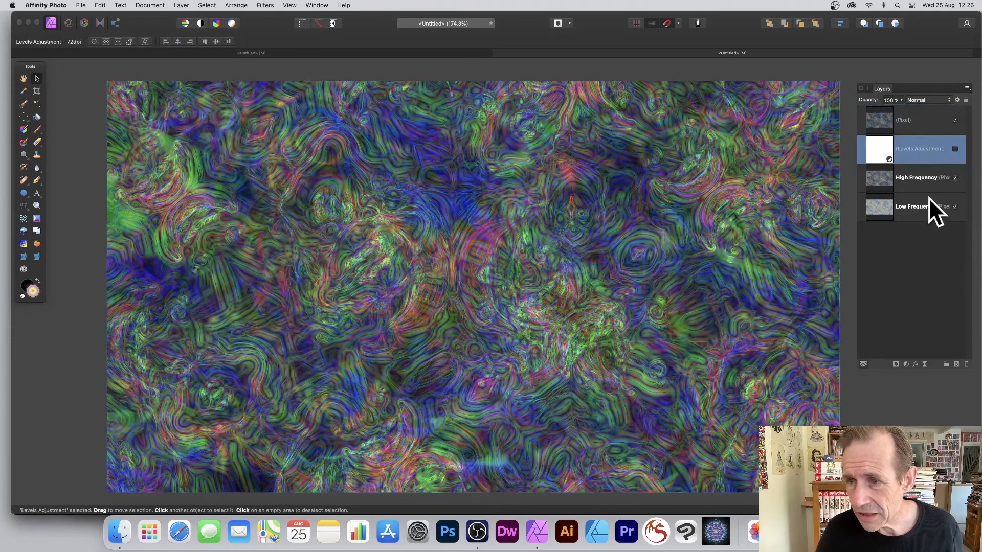
{"action": "left_click", "coordinate": [916, 205], "text": "shift"}
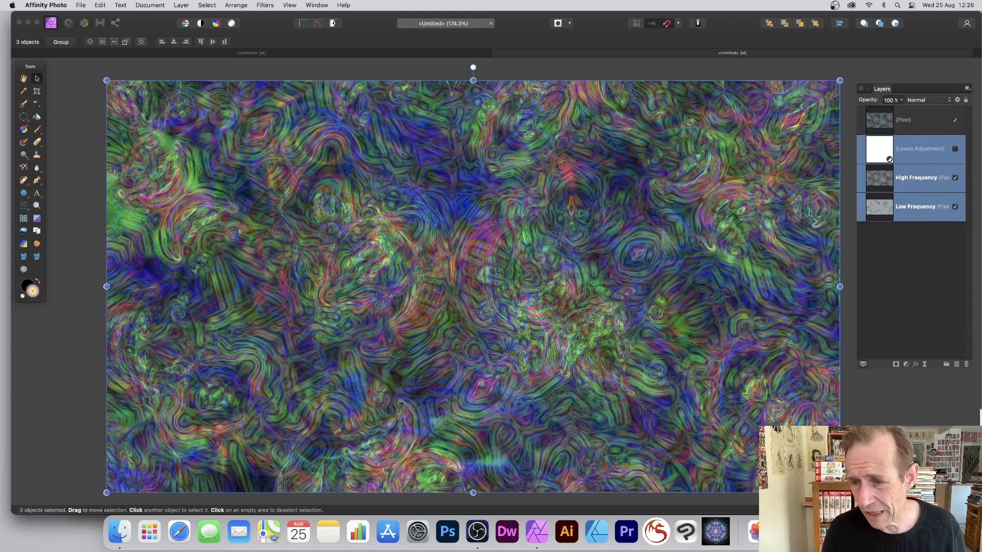
{"action": "left_click", "coordinate": [966, 364]}
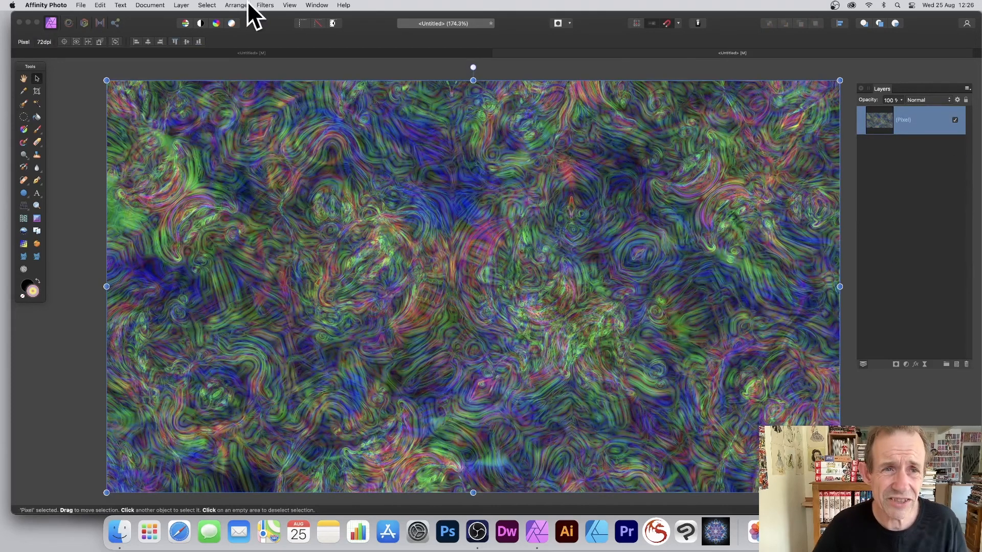
Step: Apply the Auto Levels colour filter to the merged pixel layer
{"action": "left_click", "coordinate": [263, 6]}
{"action": "mouse_move", "coordinate": [268, 86]}
{"action": "left_click", "coordinate": [380, 83]}
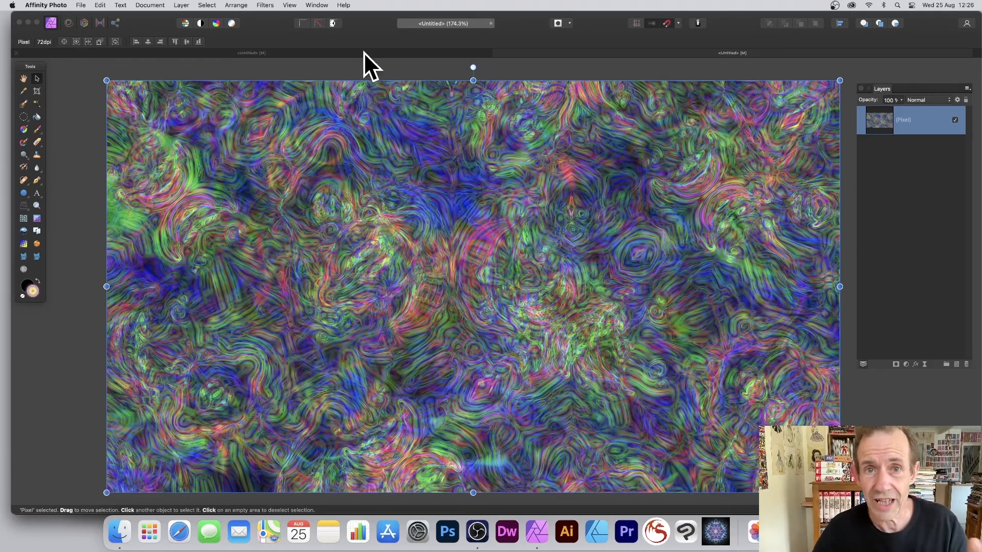
Step: Add a Levels adjustment layer above the merged pixel layer with its White Level set to 57%
{"action": "left_click", "coordinate": [270, 6]}
{"action": "mouse_move", "coordinate": [275, 50]}
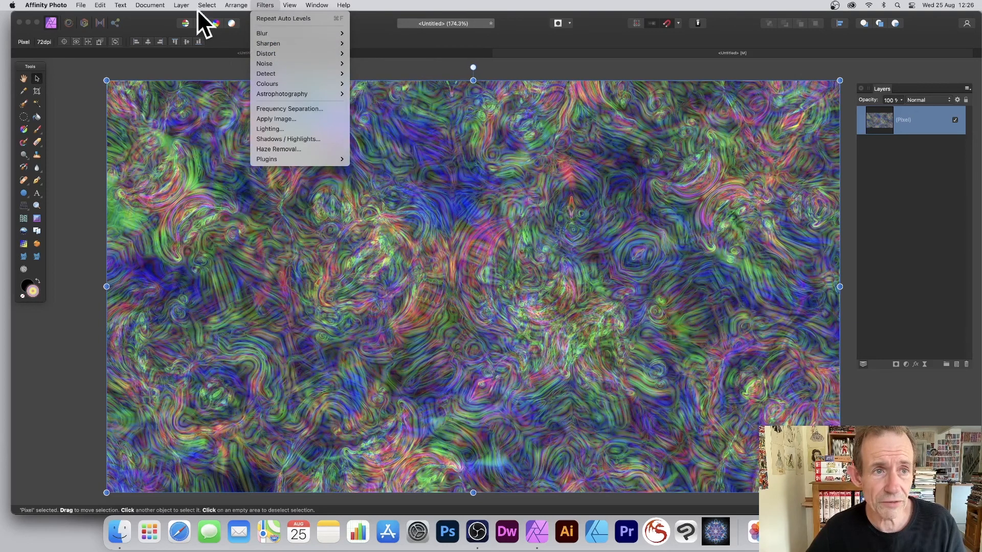
{"action": "mouse_move", "coordinate": [181, 5]}
{"action": "mouse_move", "coordinate": [192, 134]}
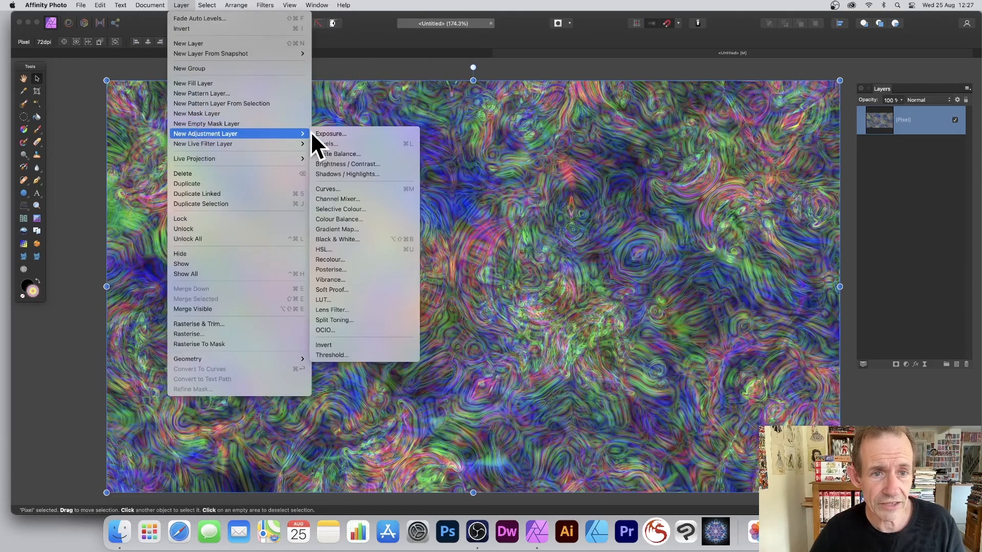
{"action": "left_click", "coordinate": [325, 144]}
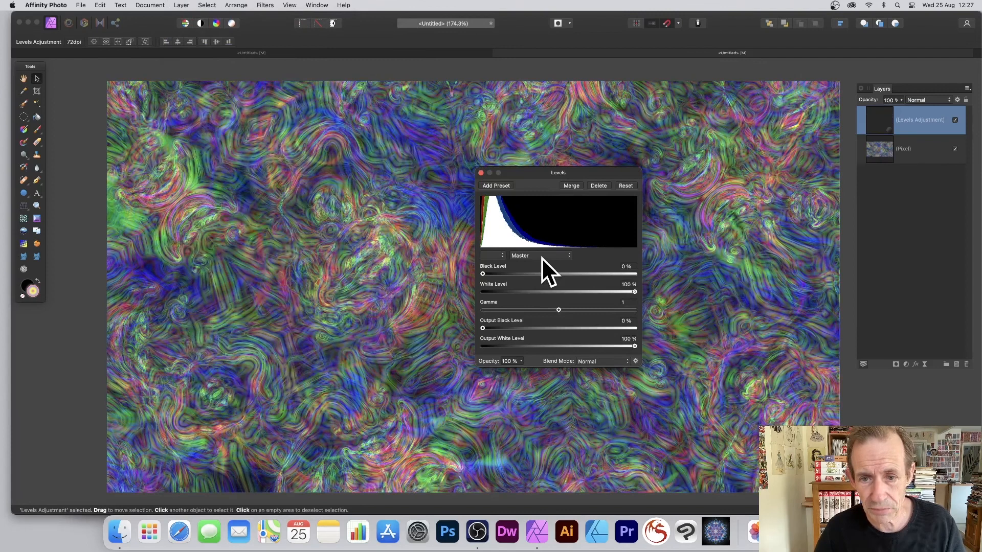
{"action": "mouse_move", "coordinate": [622, 291]}
{"action": "left_mouse_down"}
{"action": "mouse_move", "coordinate": [563, 288]}
{"action": "mouse_move", "coordinate": [572, 274]}
{"action": "mouse_move", "coordinate": [619, 275]}
{"action": "mouse_move", "coordinate": [483, 271]}
{"action": "left_mouse_up"}
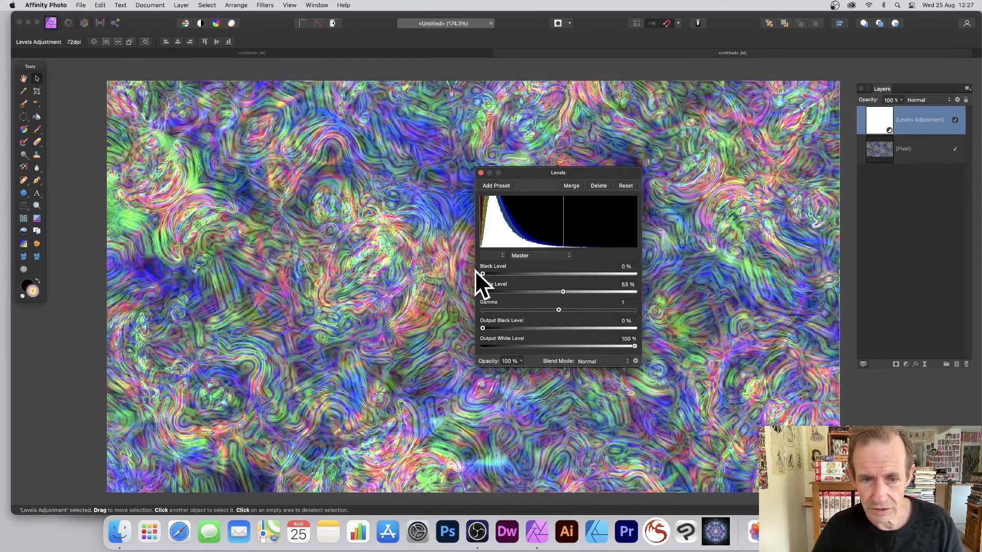
{"action": "mouse_move", "coordinate": [563, 292]}
{"action": "left_mouse_down"}
{"action": "mouse_move", "coordinate": [578, 291]}
{"action": "mouse_move", "coordinate": [570, 291]}
{"action": "left_mouse_up"}
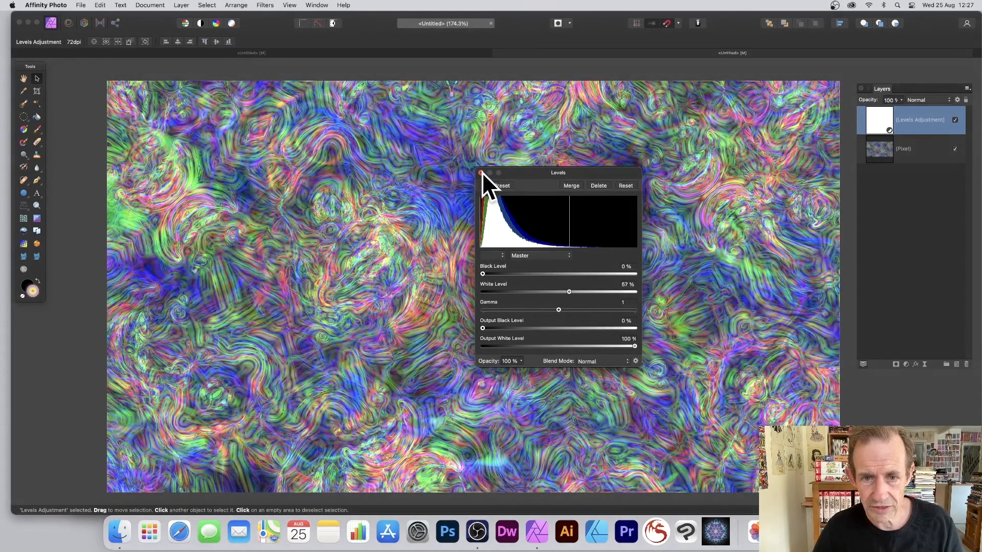
{"action": "left_click", "coordinate": [481, 173]}
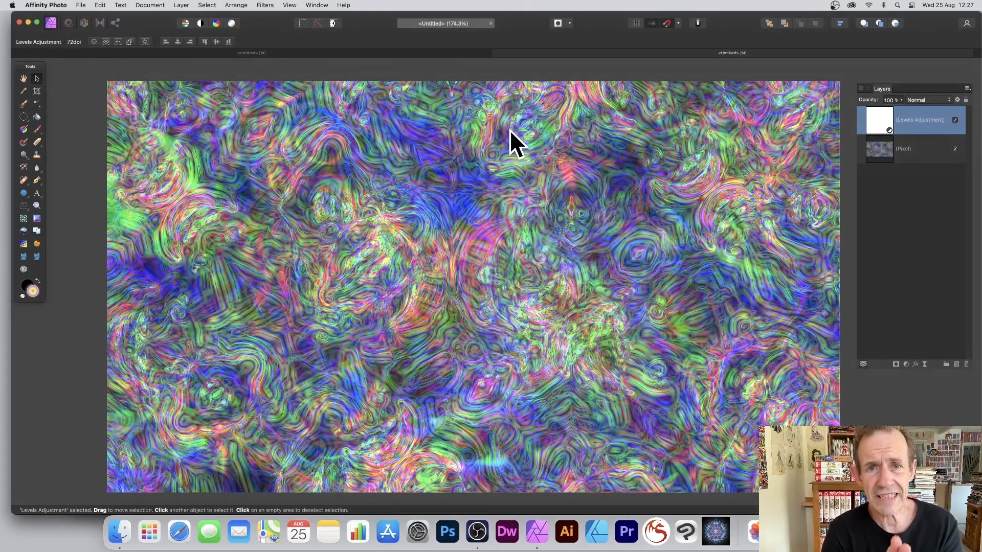